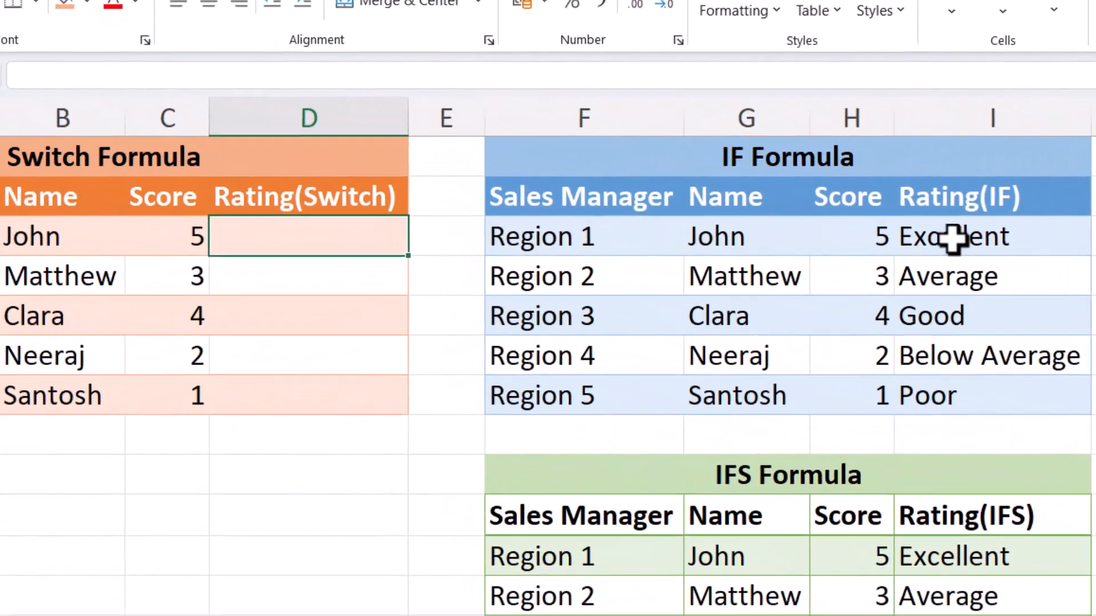
# Inspect the formulas behind the first rating in the IF Formula and IFS Formula tables.
pyautogui.click(724, 239)
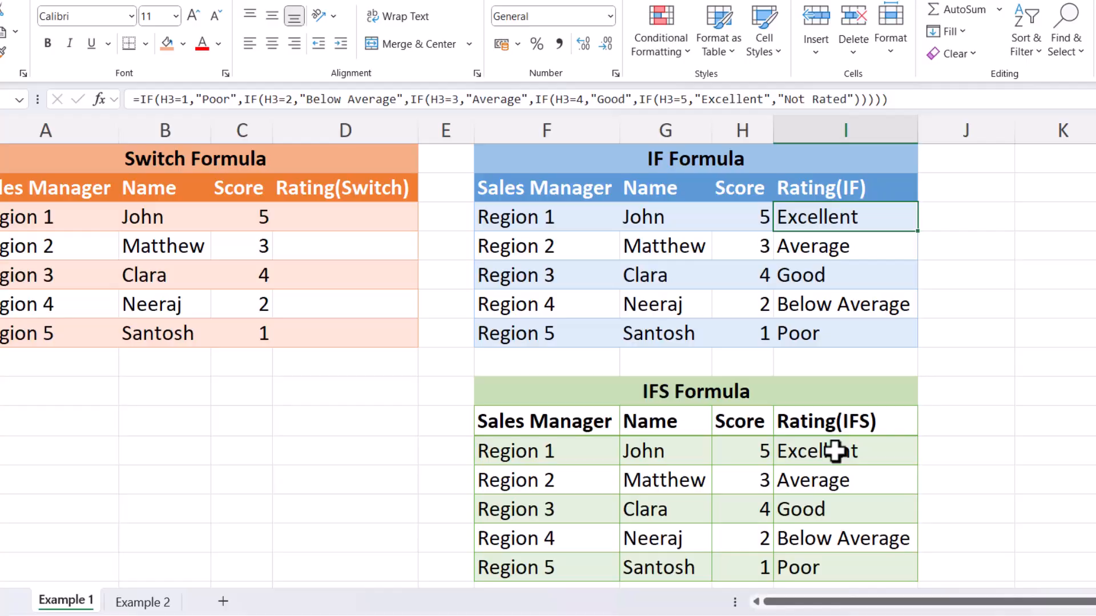
pyautogui.click(835, 451)
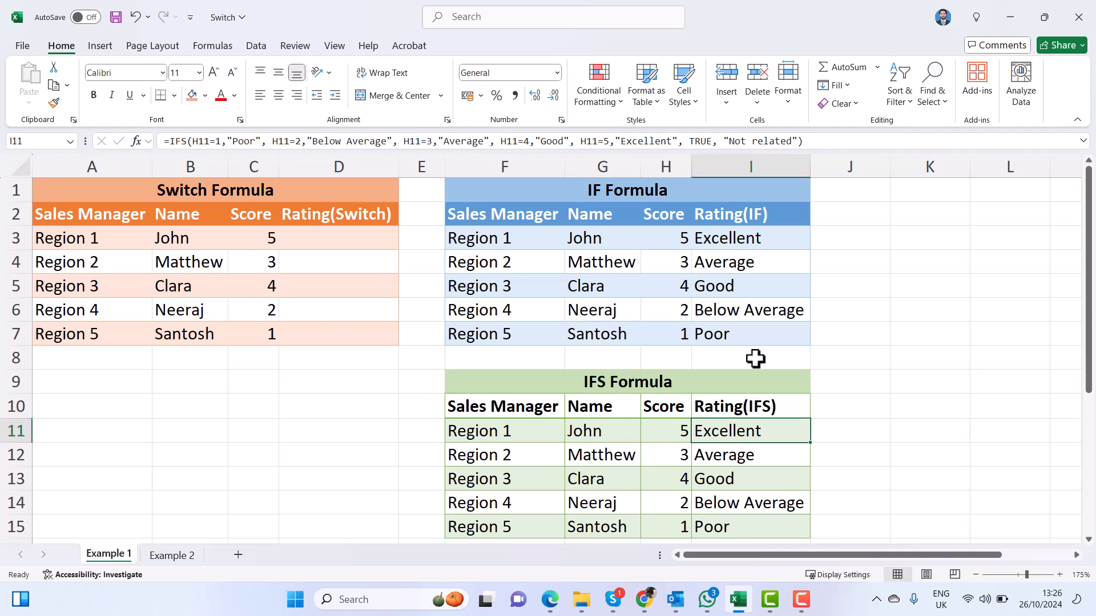
# Start a SWITCH formula in D3 that evaluates the score in C3 and returns "Poor" for 1.
pyautogui.click(332, 245)
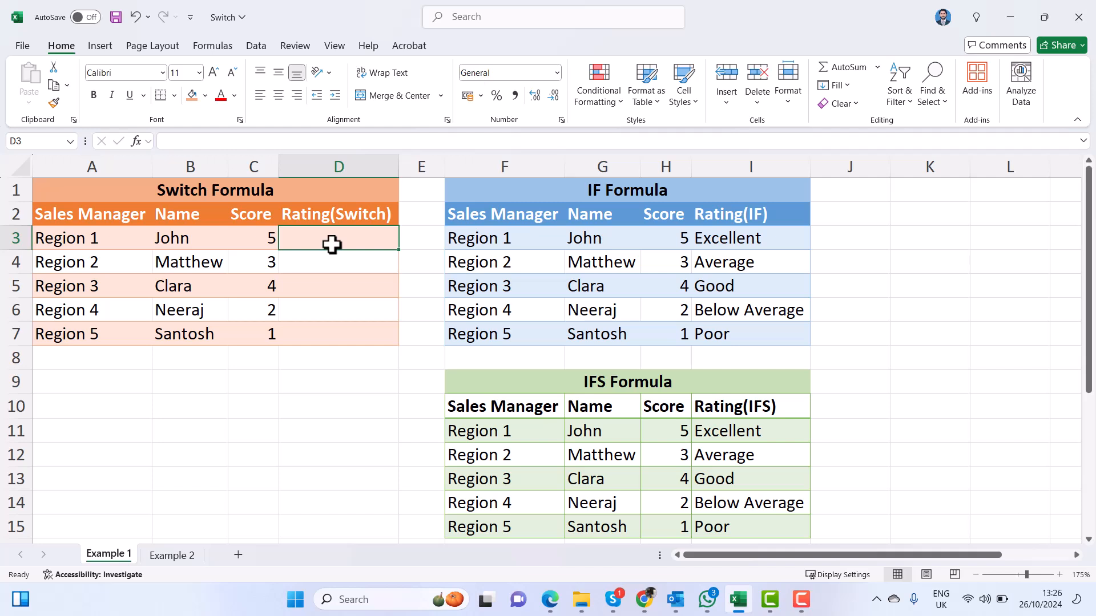
pyautogui.write('=switc')
pyautogui.press('Tab')
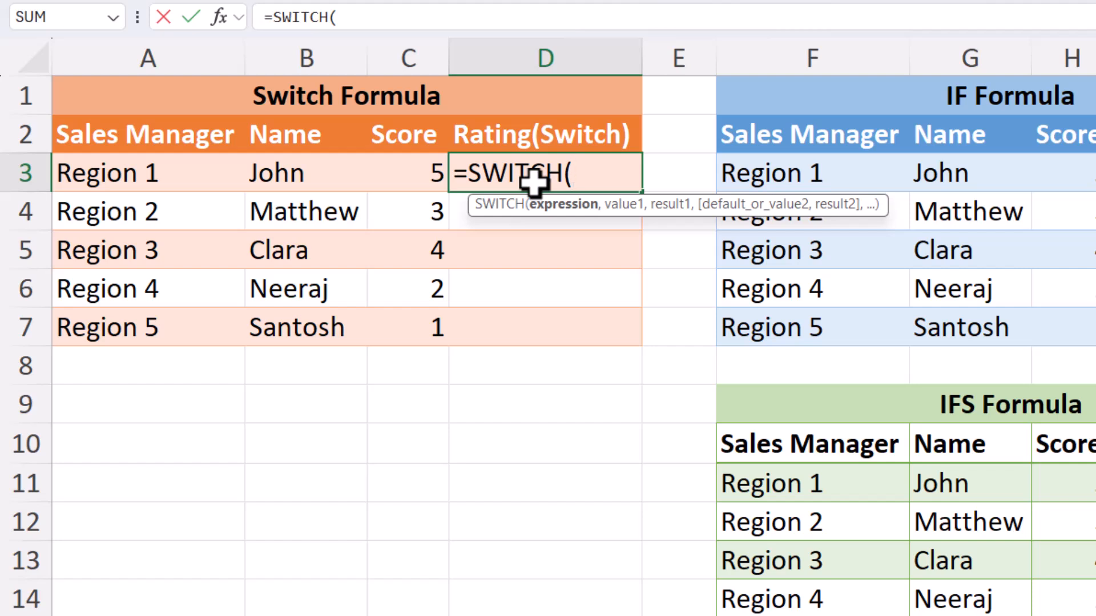
pyautogui.click(410, 169)
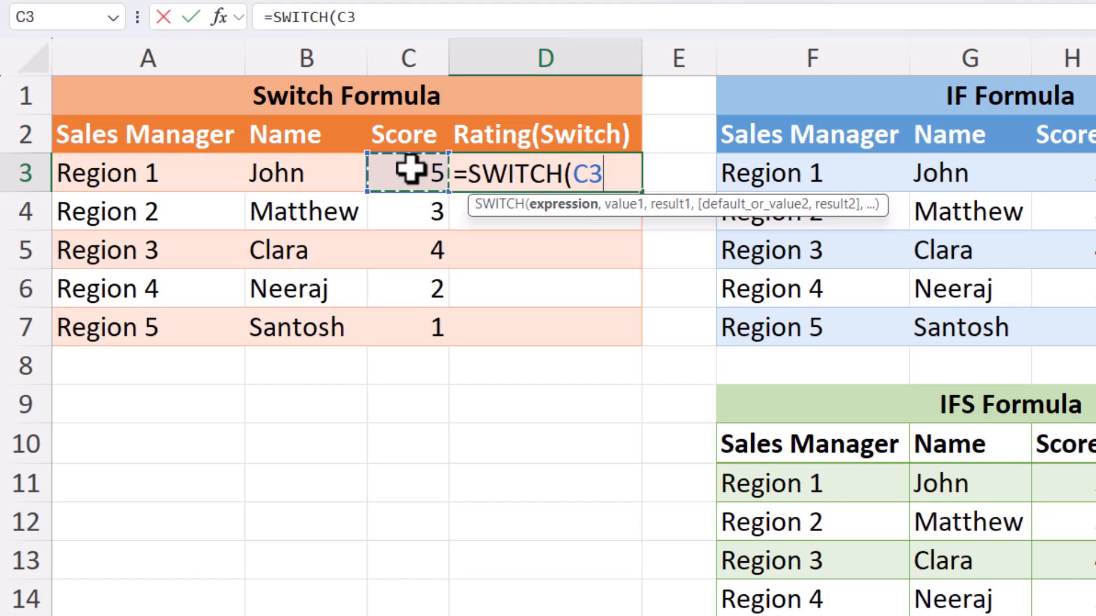
pyautogui.write(',')
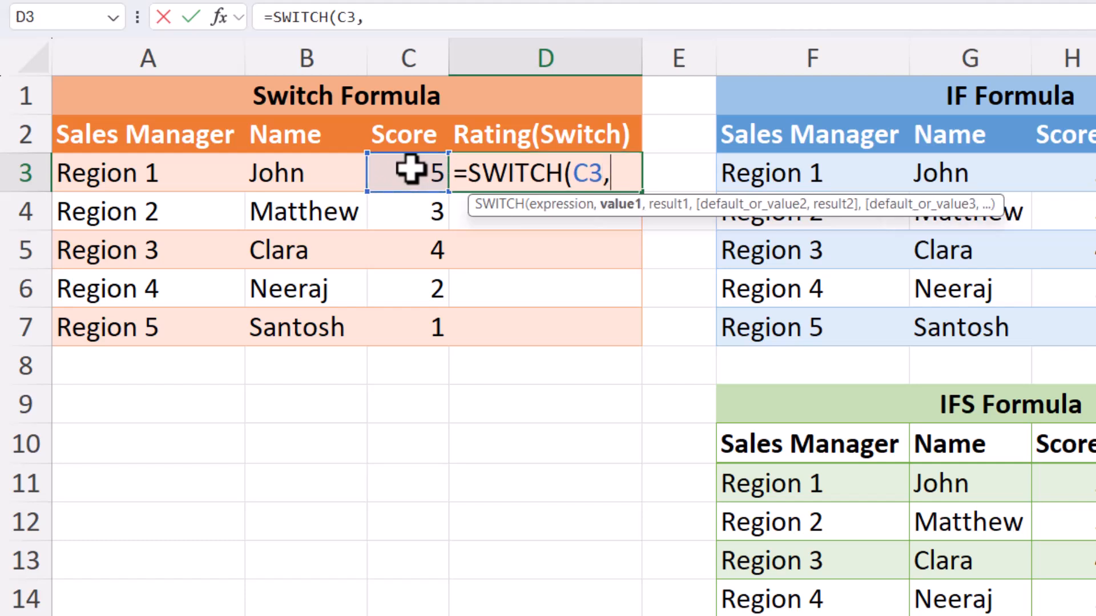
pyautogui.write('1,"')
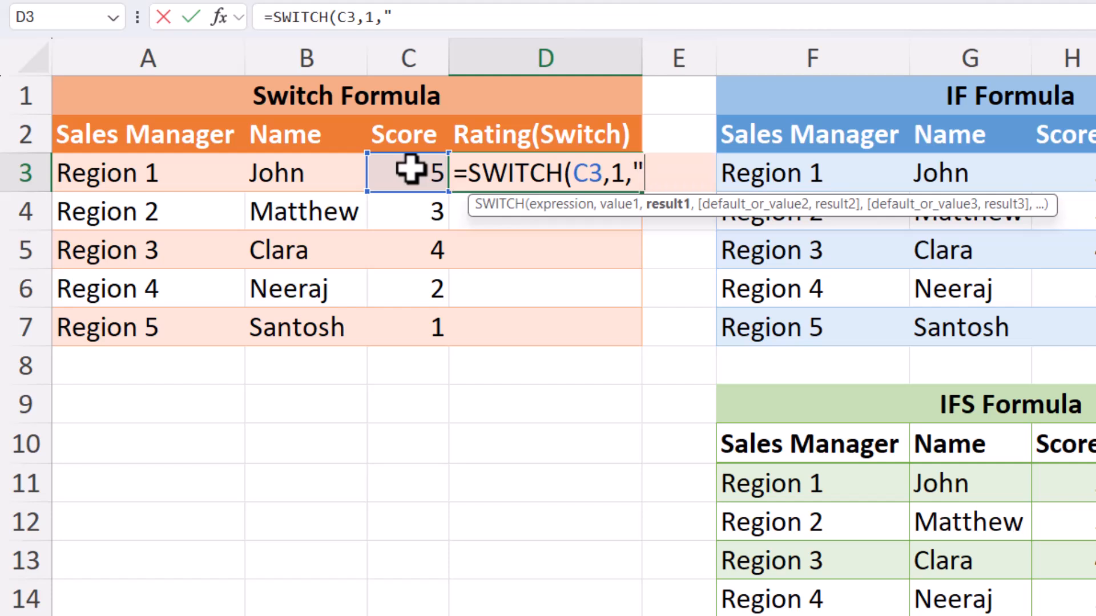
pyautogui.write('Poo4')
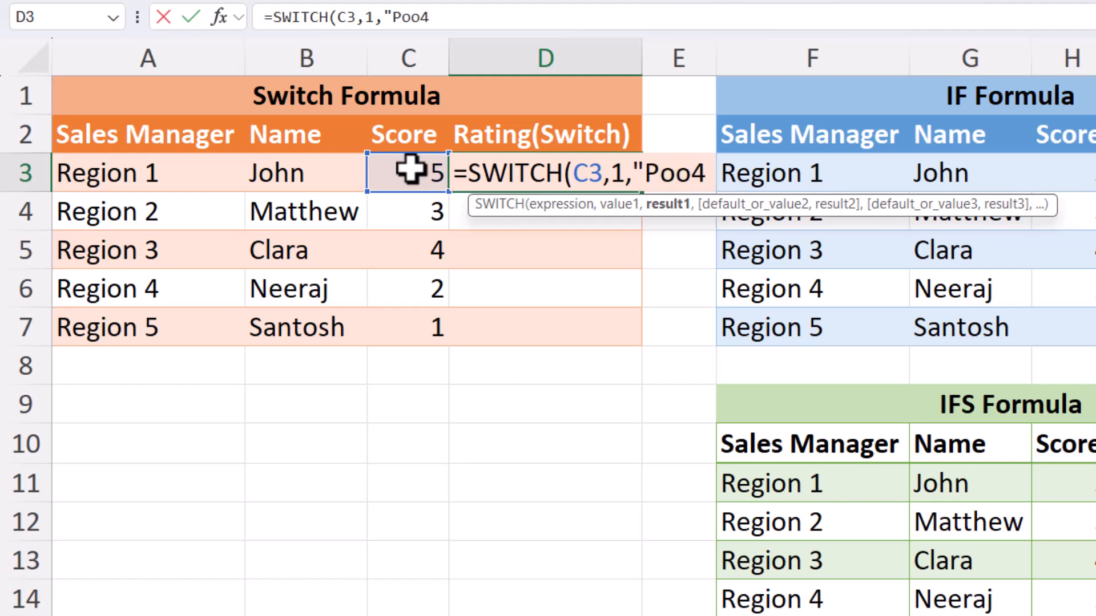
pyautogui.press('BackSpace')
pyautogui.write('r"')
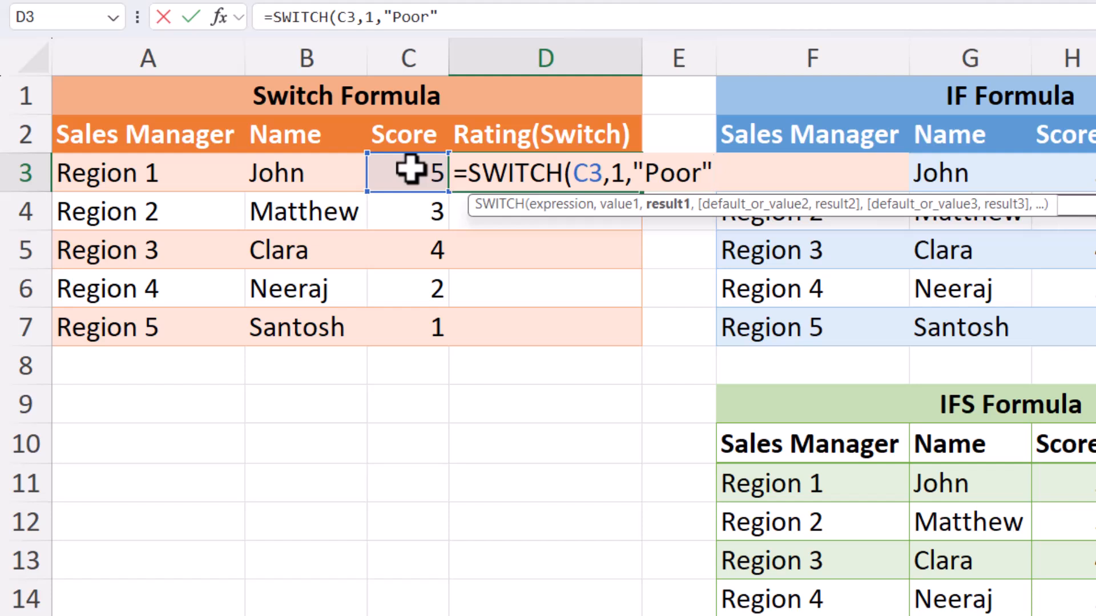
# Extend the SWITCH formula to return "Below Average" for 2 and "Average" for 3.
pyautogui.write(',2')
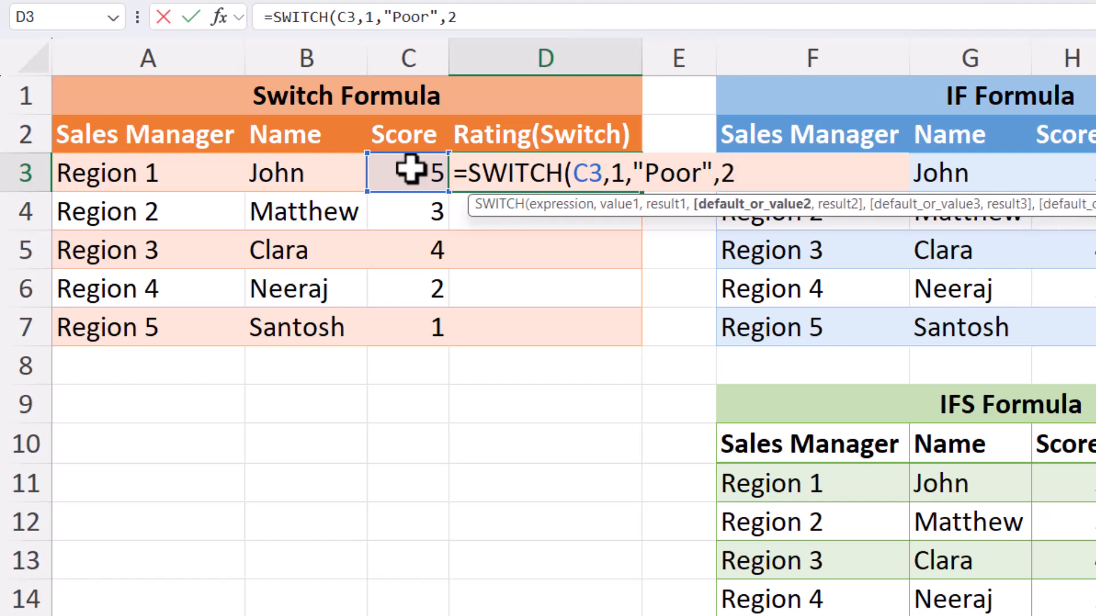
pyautogui.write(',"')
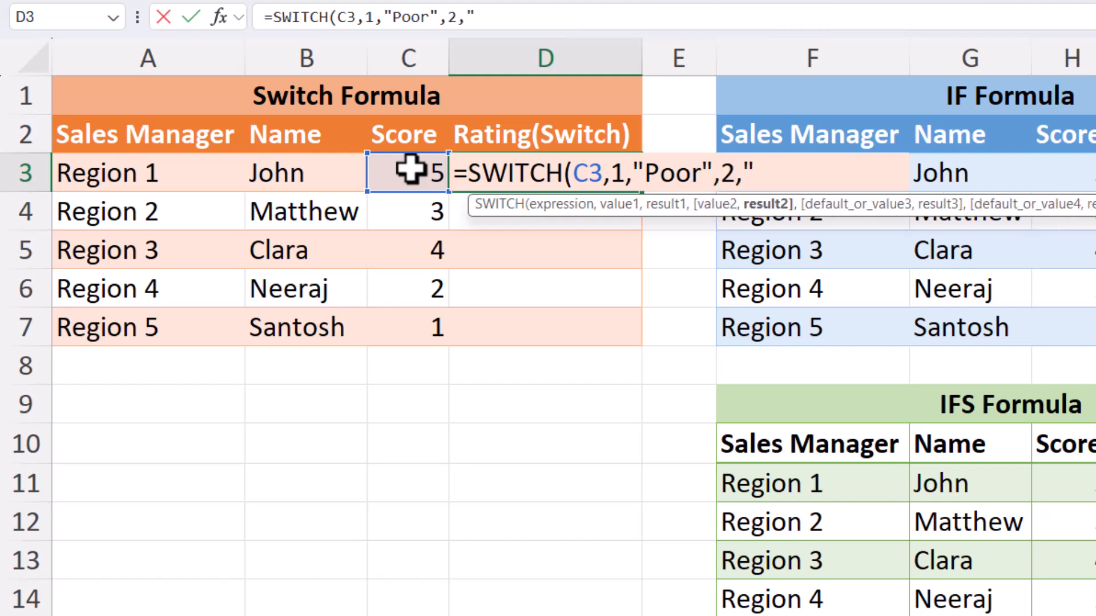
pyautogui.write('Below Aver')
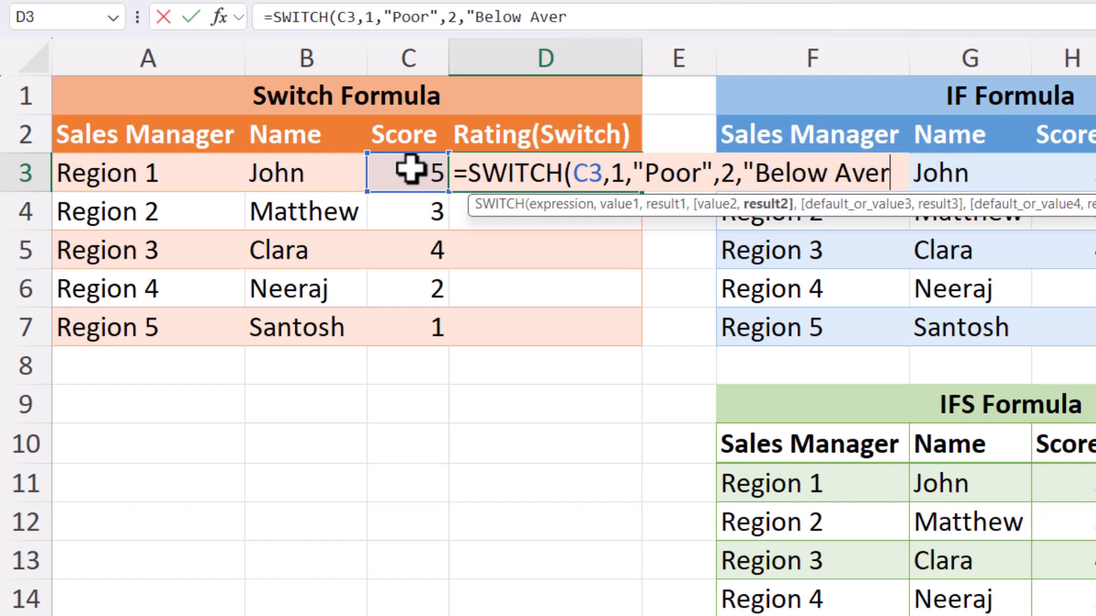
pyautogui.write('age",3')
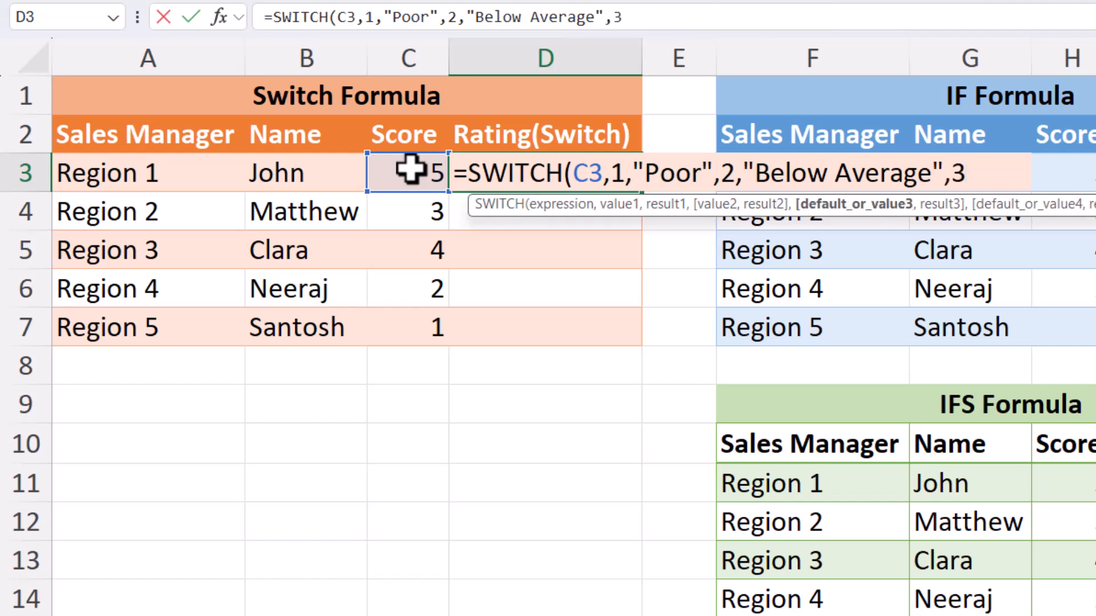
pyautogui.write(',"Aver')
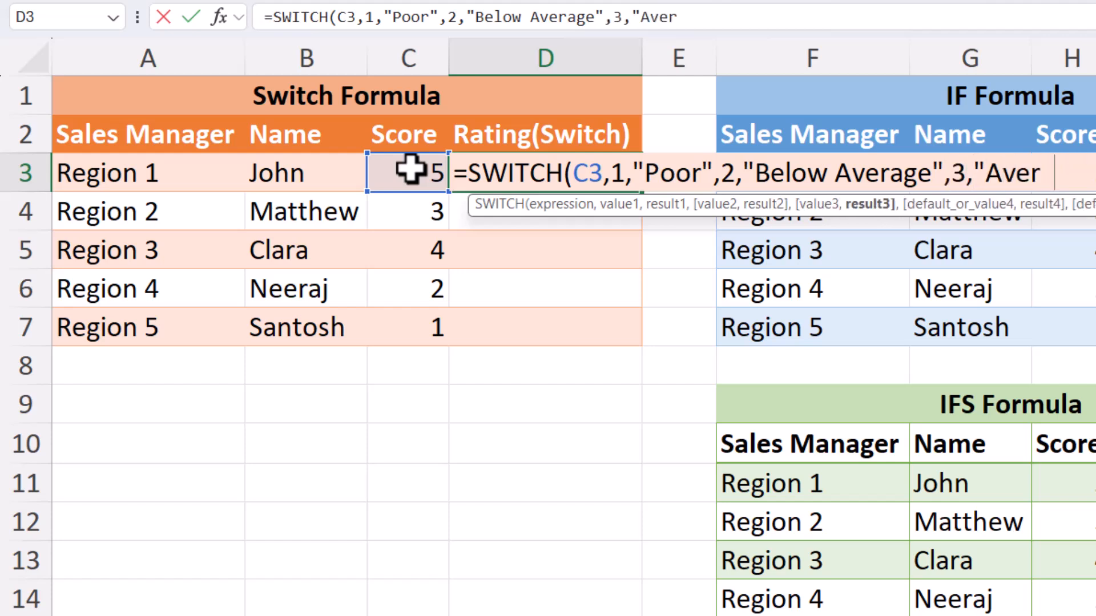
pyautogui.write('age"')
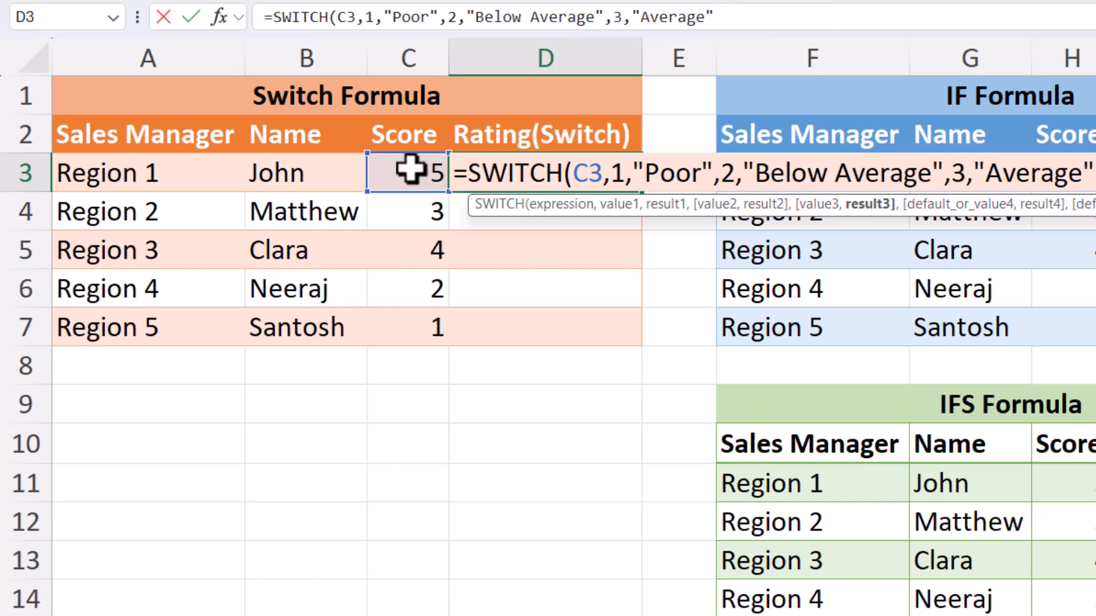
# Extend the SWITCH formula to return "Good" for 4 and "Excellent" for 5.
pyautogui.write(',4')
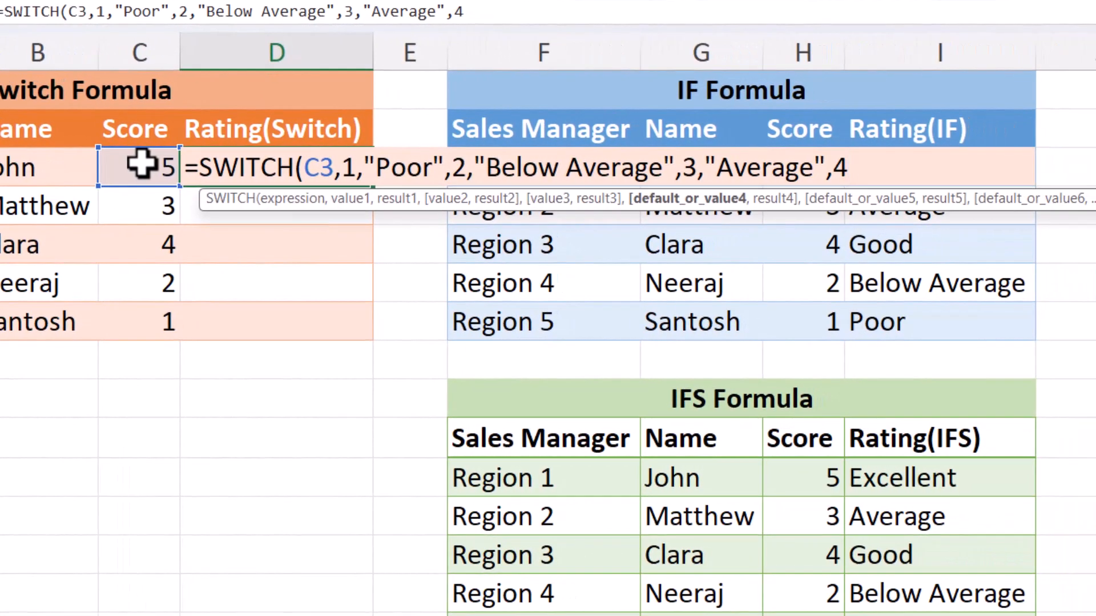
pyautogui.write(',"')
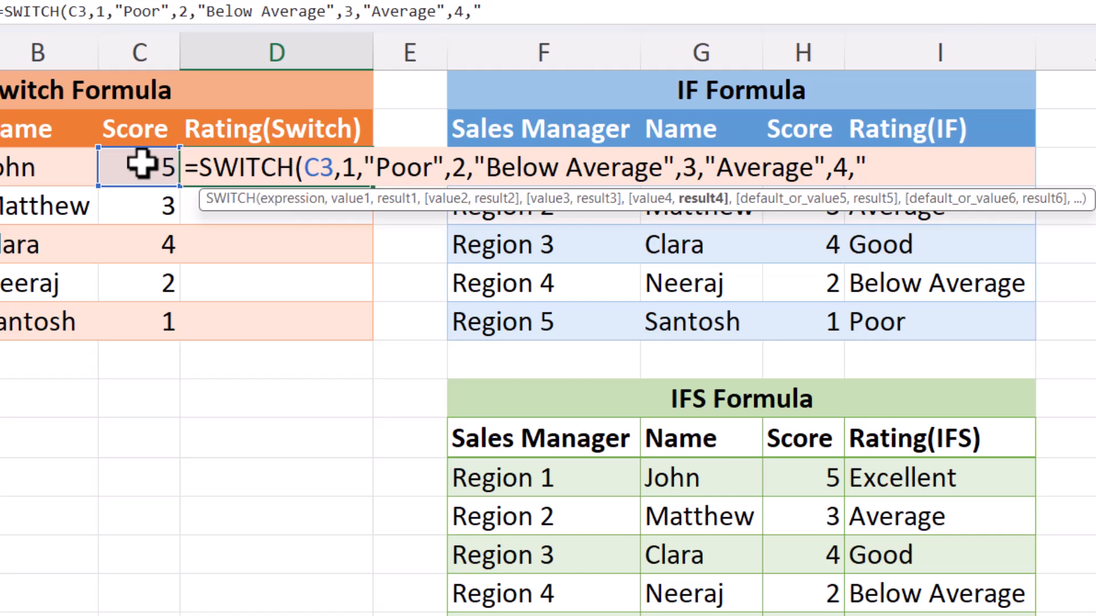
pyautogui.write('Good",')
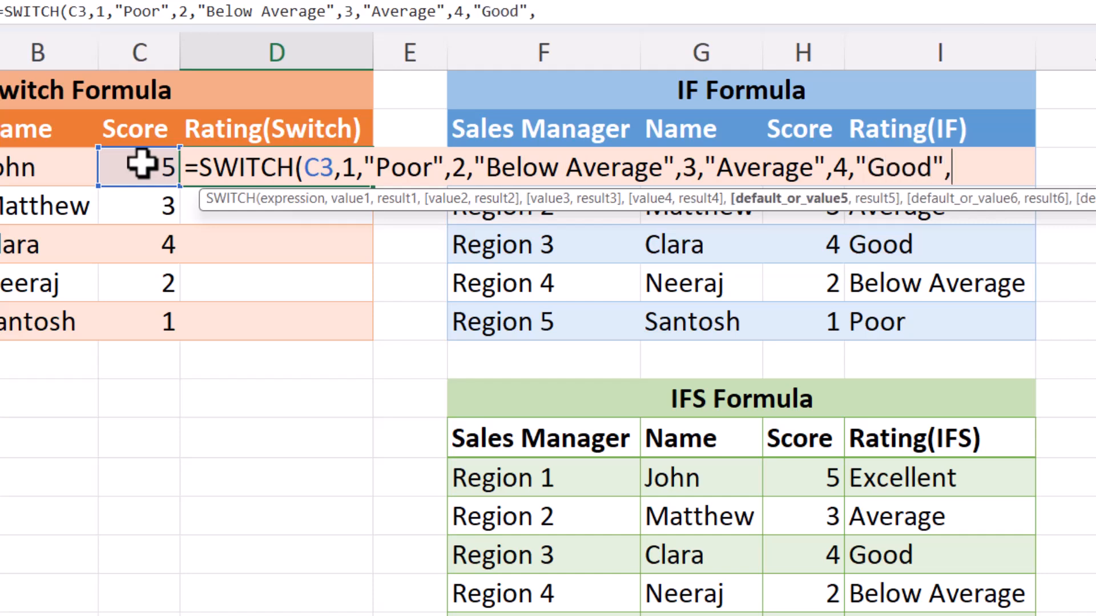
pyautogui.write('5,"')
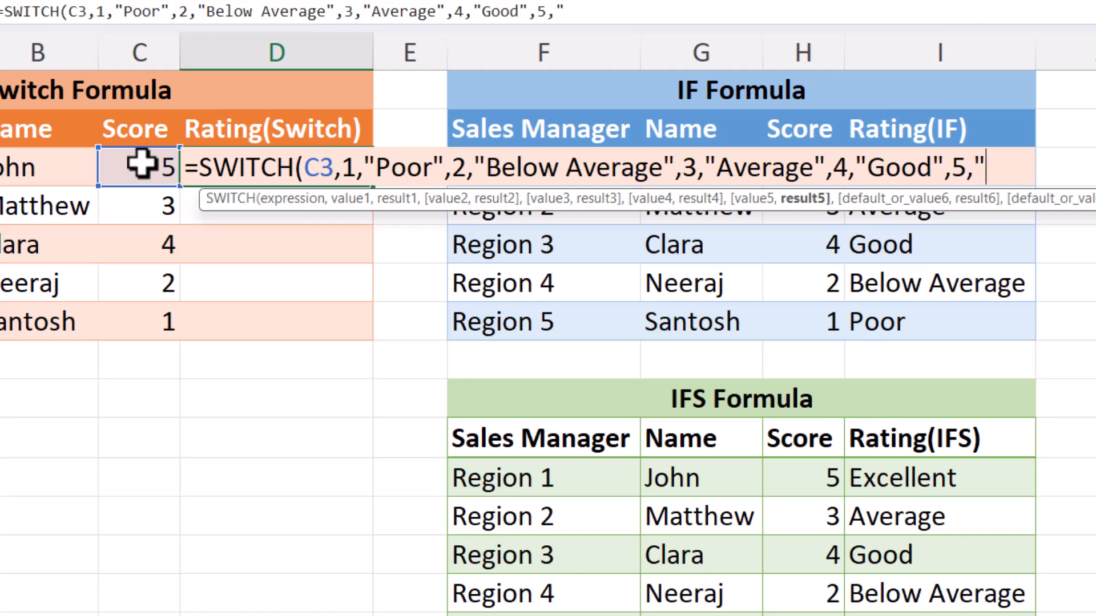
pyautogui.write('Excelle')
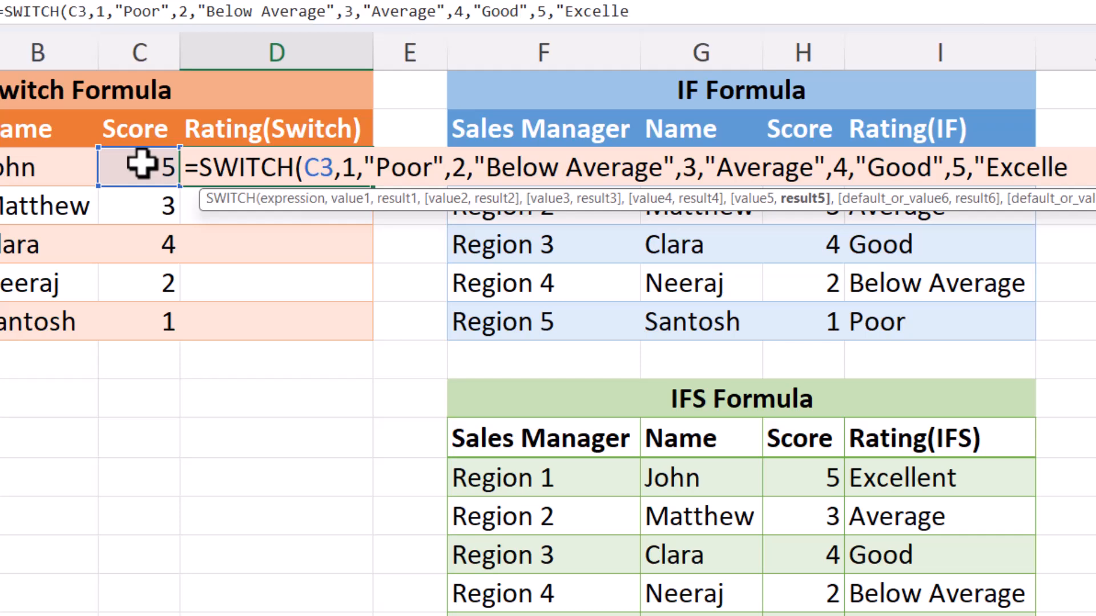
pyautogui.write('nt"')
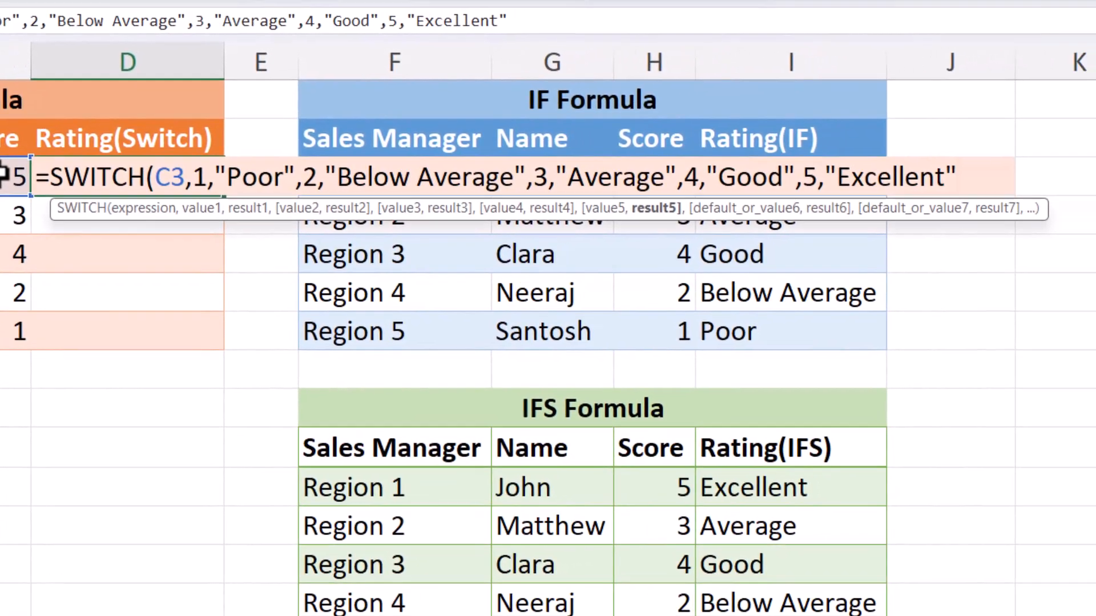
# Add "not related" as the default result, close the SWITCH formula and enter it in D3.
pyautogui.write(',')
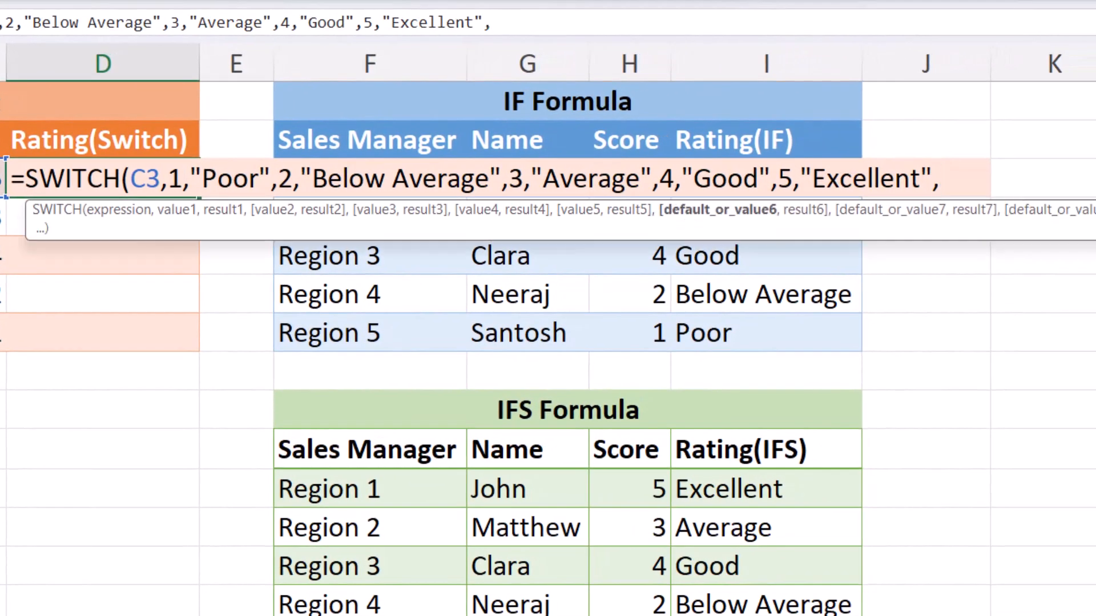
pyautogui.write('"not "')
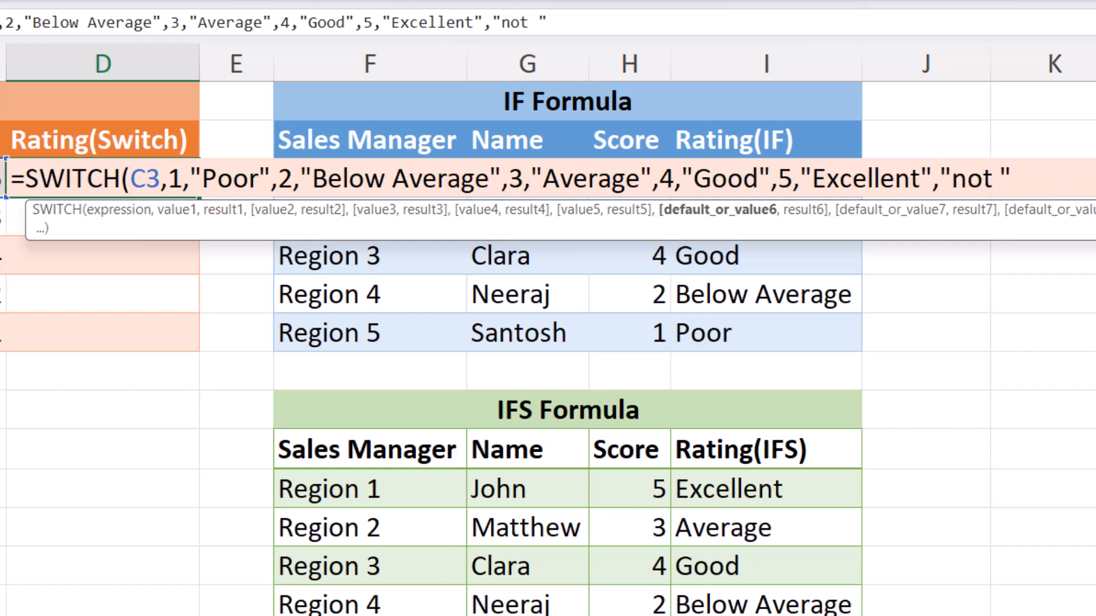
pyautogui.press('BackSpace')
pyautogui.write('related"')
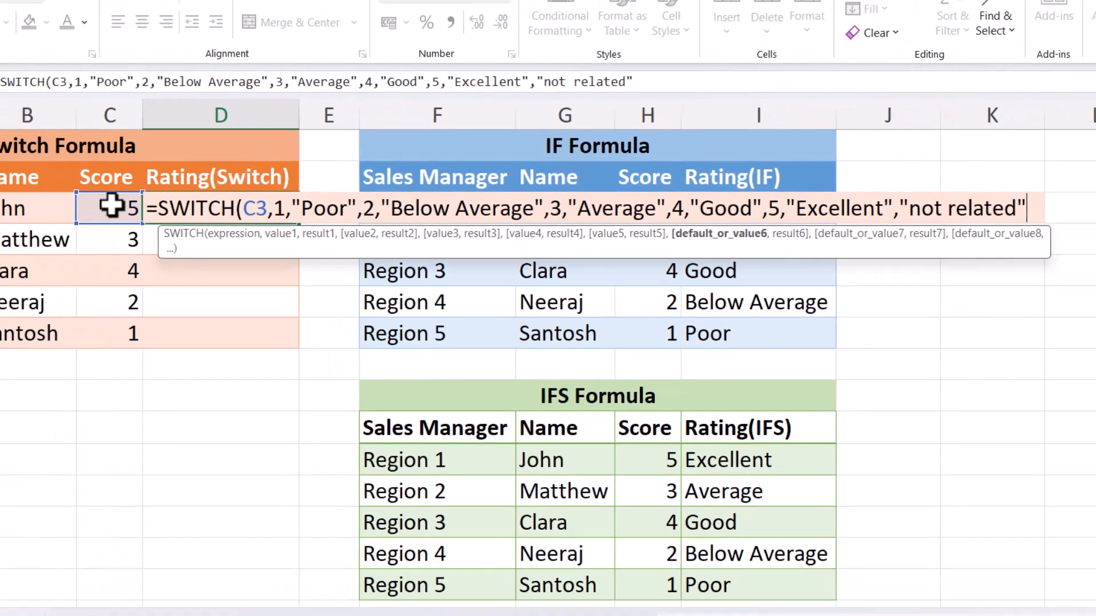
pyautogui.write(')')
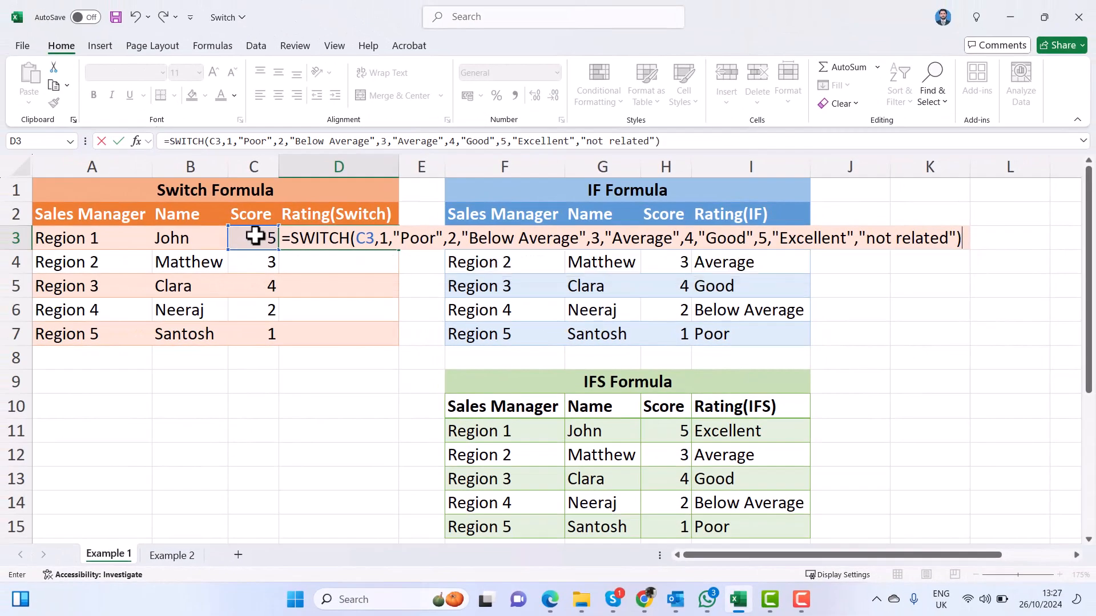
pyautogui.press('Return')
# Copy the SWITCH formula from D3 down to the remaining rating cells through D7.
pyautogui.press('Up')
pyautogui.hotkey('ctrl', 'c')
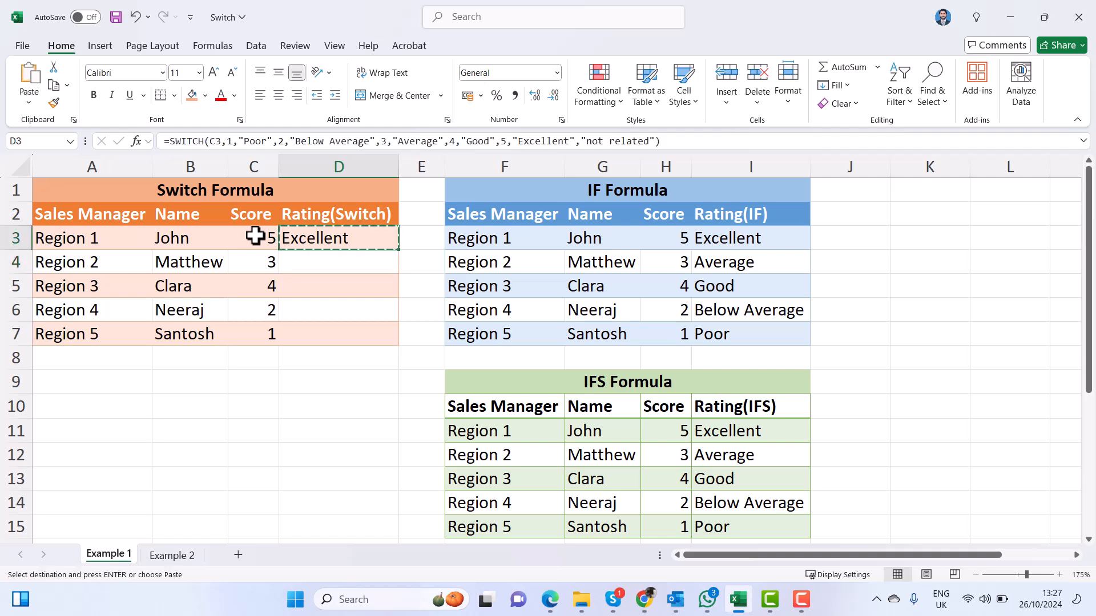
pyautogui.hotkey('shift', 'Down')
pyautogui.hotkey('shift', 'Down')
pyautogui.hotkey('shift', 'Down')
pyautogui.hotkey('shift', 'Down')
pyautogui.press('Return')
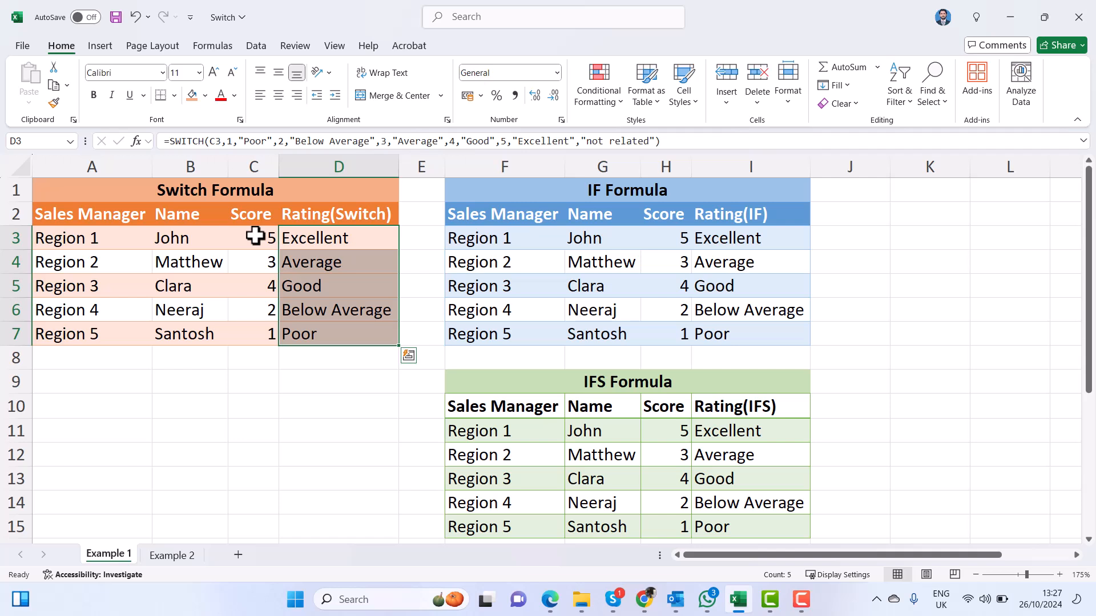
# Compare the formulas behind the first rating in the IF, IFS and Switch tables.
pyautogui.click(744, 240)
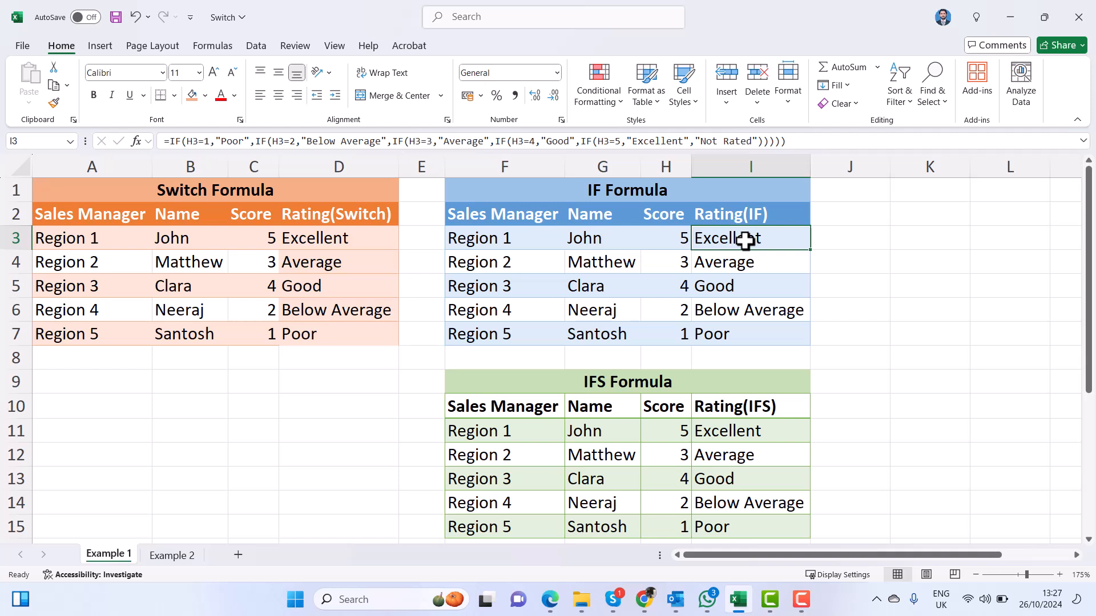
pyautogui.click(728, 432)
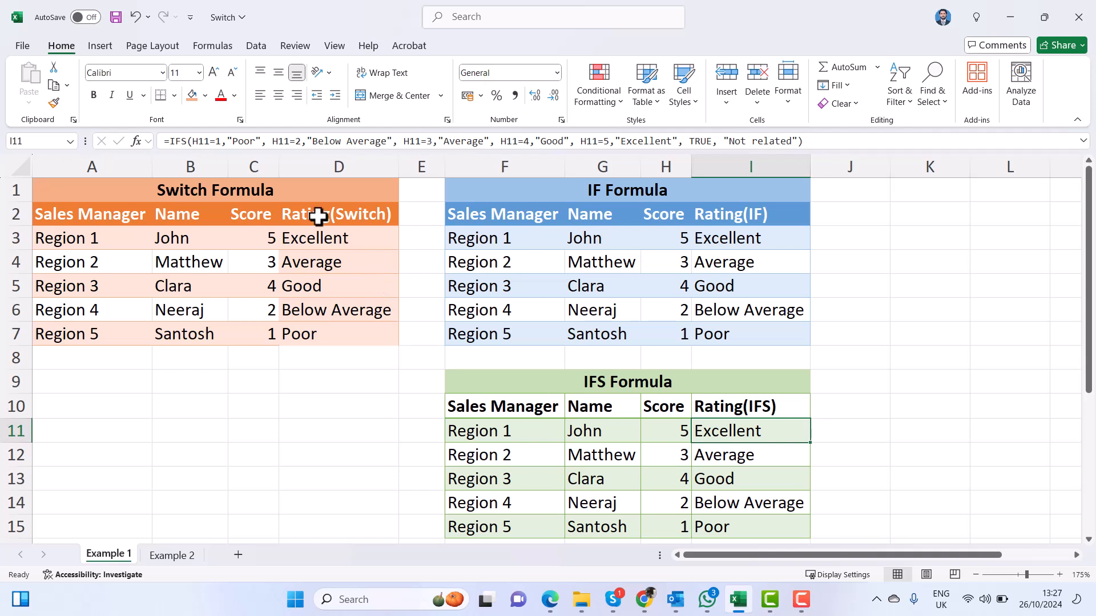
pyautogui.click(328, 241)
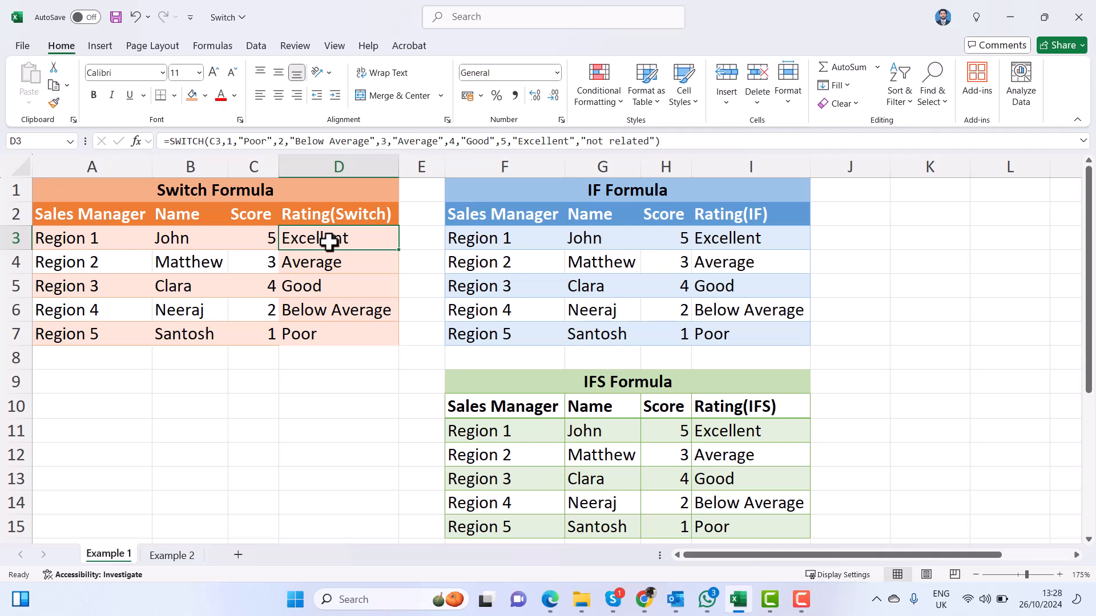
# Change the Region 4 score in C6 of the Switch Formula table to 6 to test the default result.
pyautogui.press('Left')
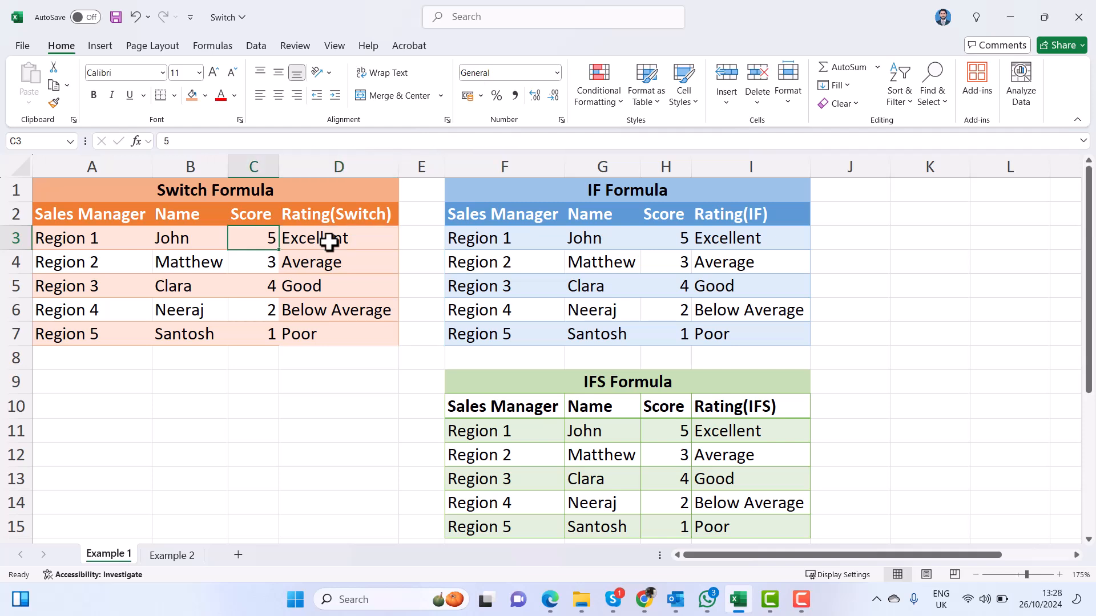
pyautogui.press('Down')
pyautogui.press('Down')
pyautogui.press('Down')
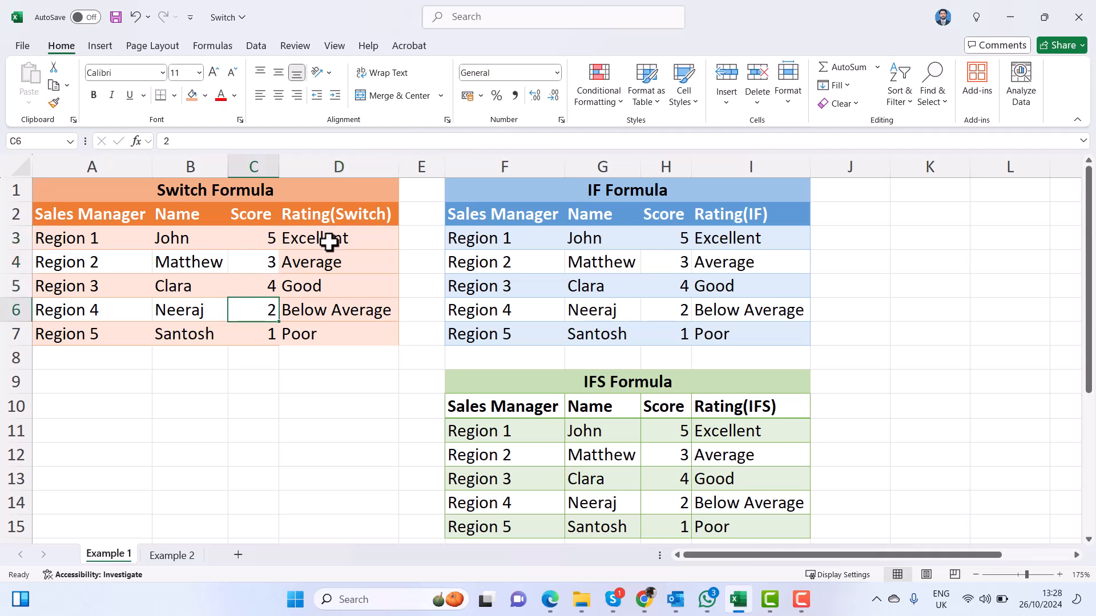
pyautogui.write('6')
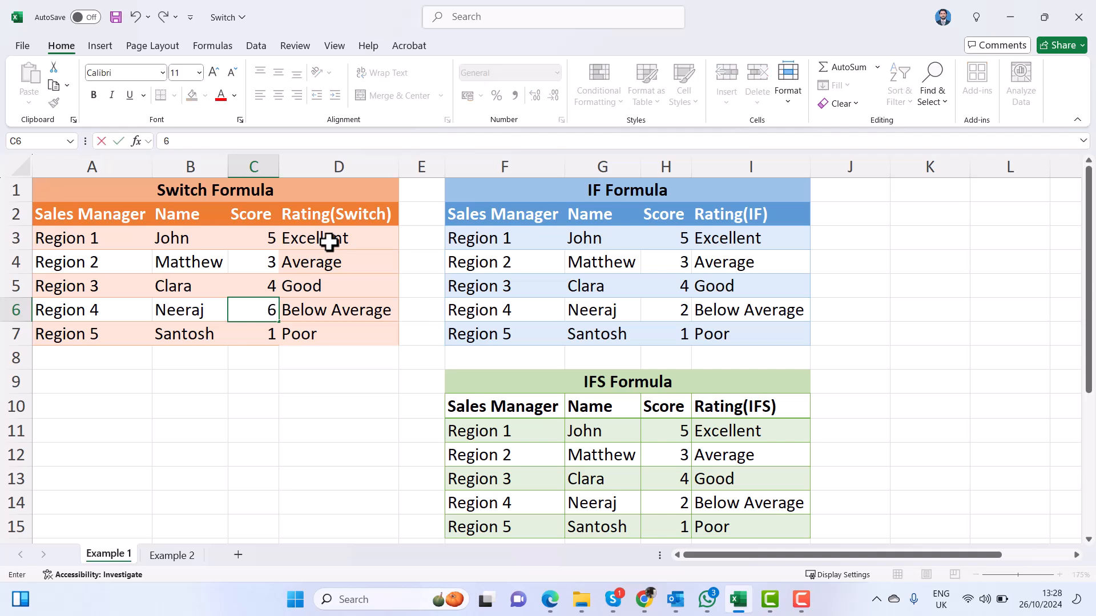
pyautogui.press('Return')
pyautogui.press('Up')
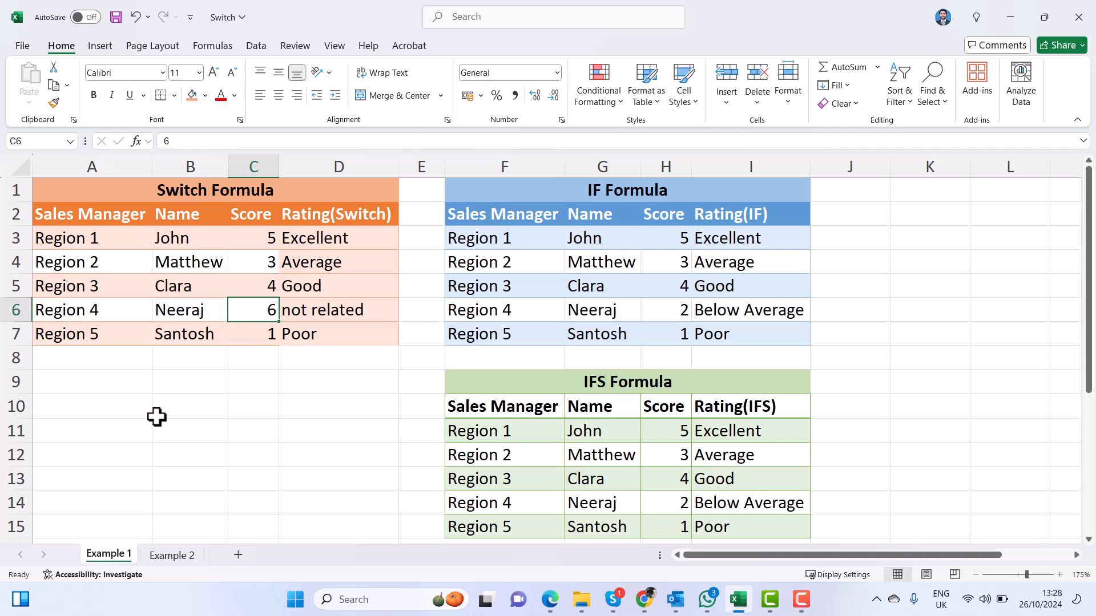
# Switch to the Example 2 worksheet.
pyautogui.click(183, 556)
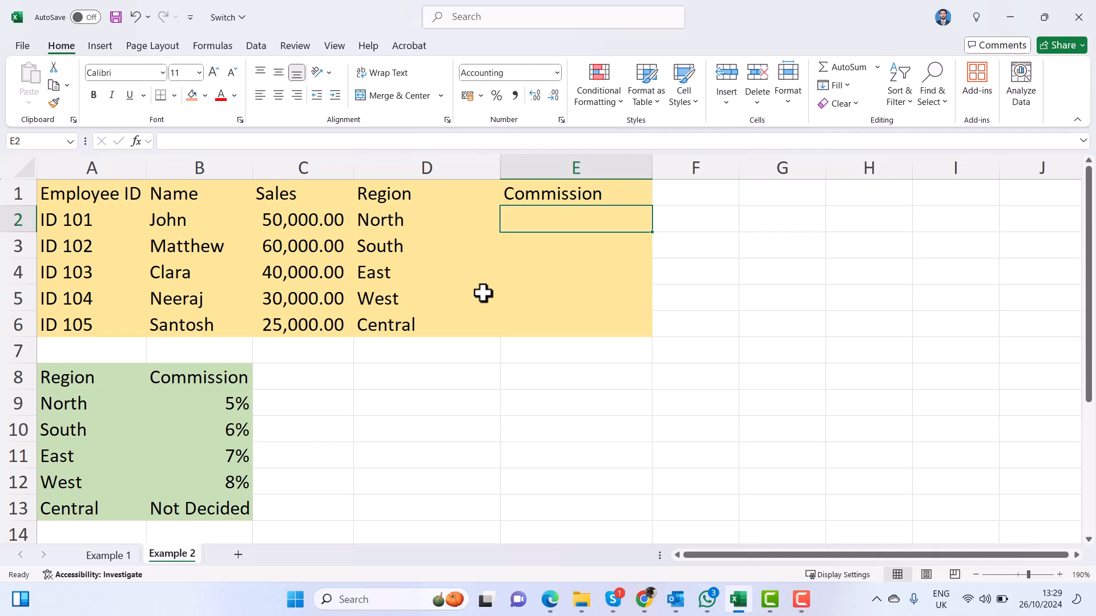
# Start the commission formula in E2 by multiplying sales C2 by a SWITCH function that evaluates region D2.
pyautogui.write('=')
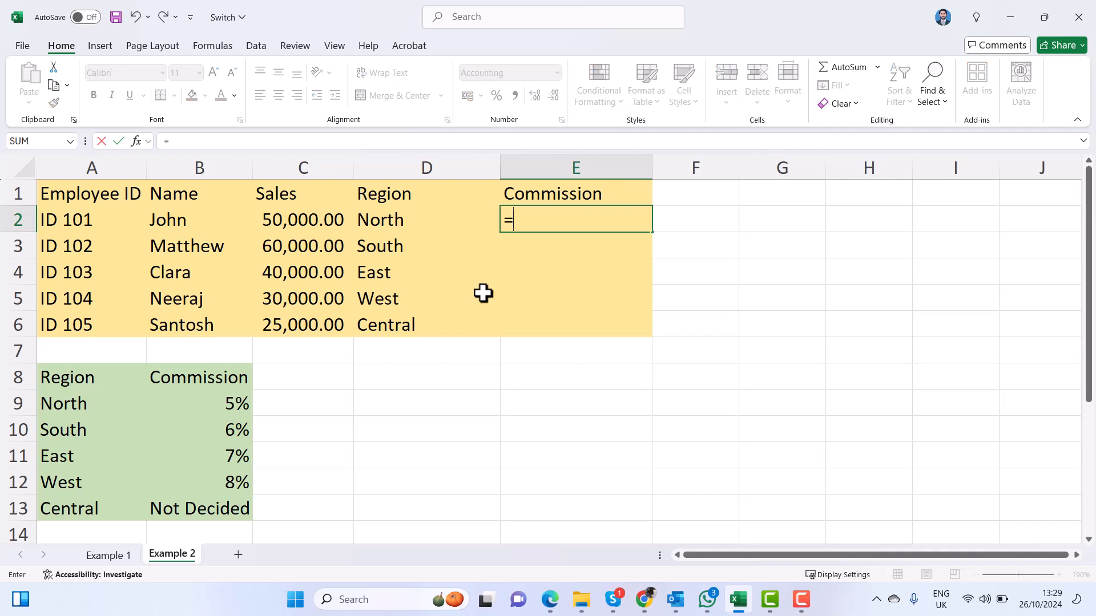
pyautogui.press('Left')
pyautogui.press('Left')
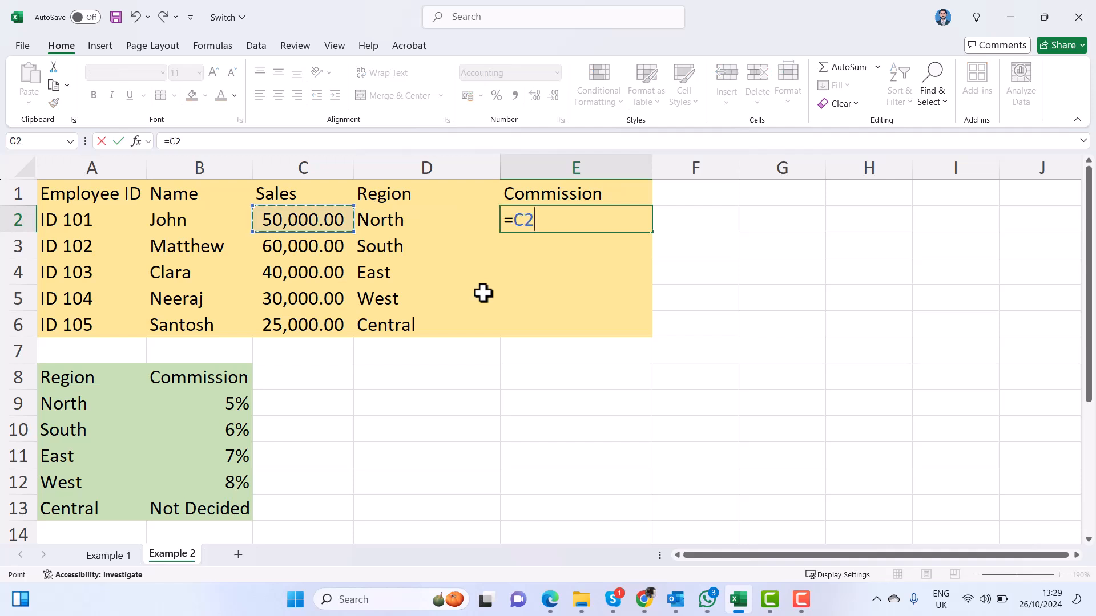
pyautogui.write('*Sw')
pyautogui.press('Tab')
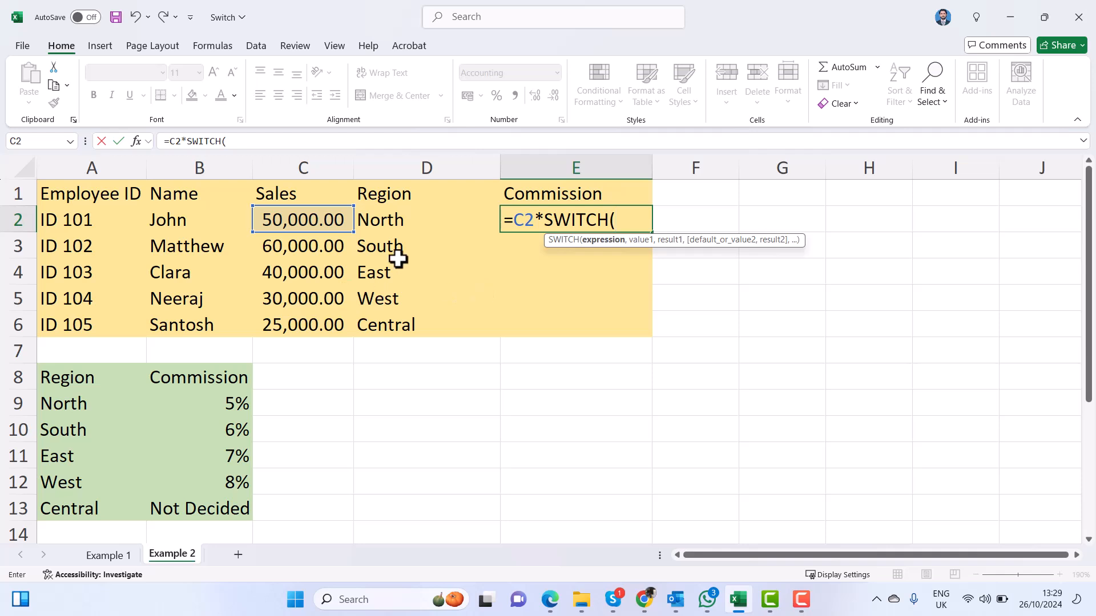
pyautogui.click(400, 222)
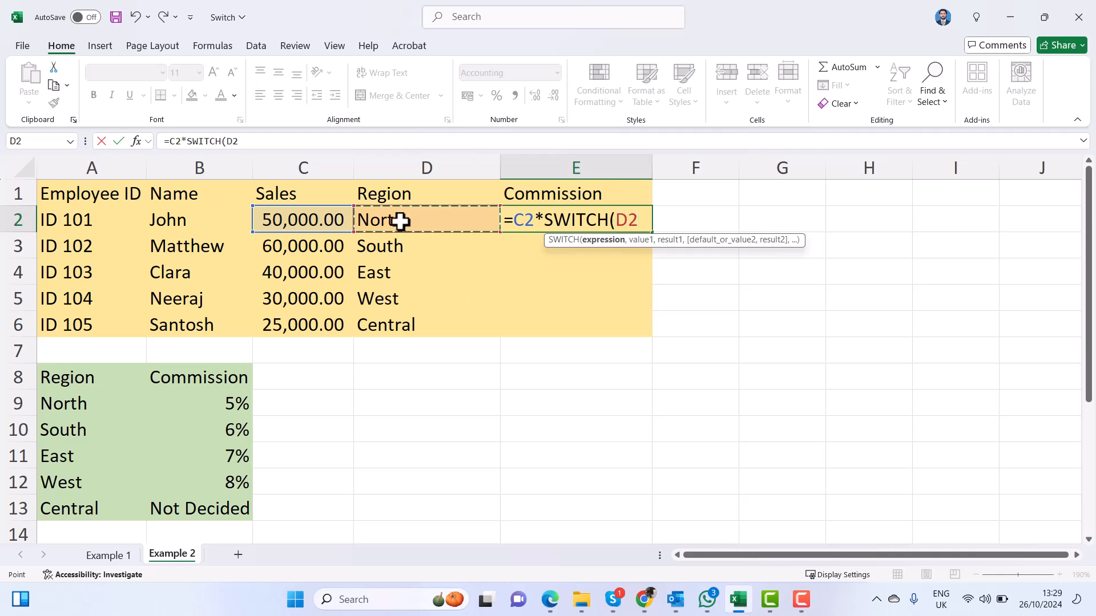
pyautogui.write(',')
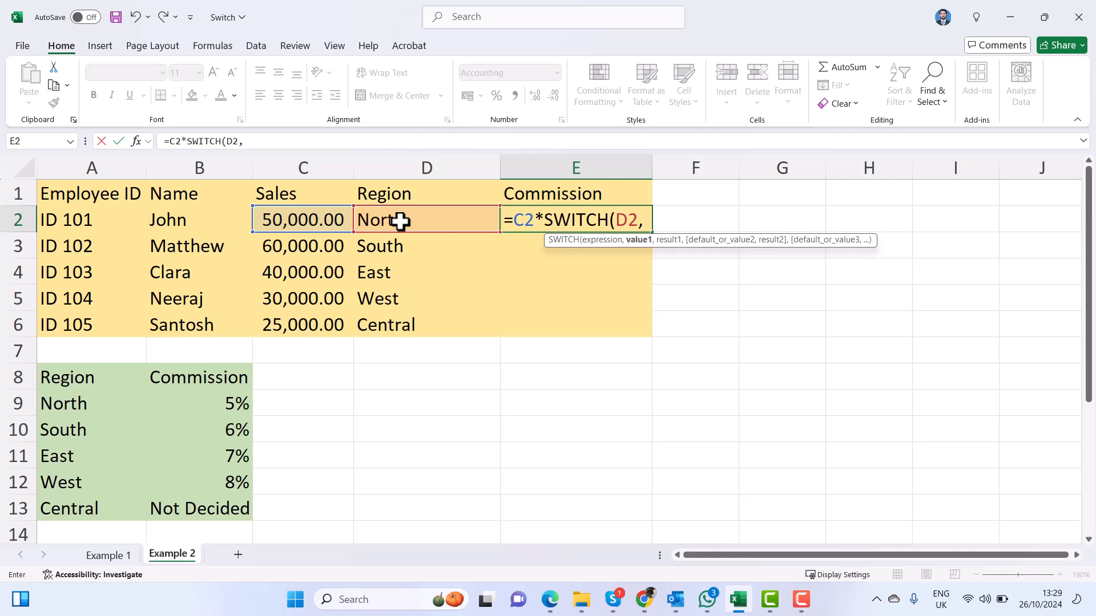
# Add the SWITCH pairs "North" with 5%, "South" with 6% and "east" with 7% to the E2 formula.
pyautogui.write('"N')
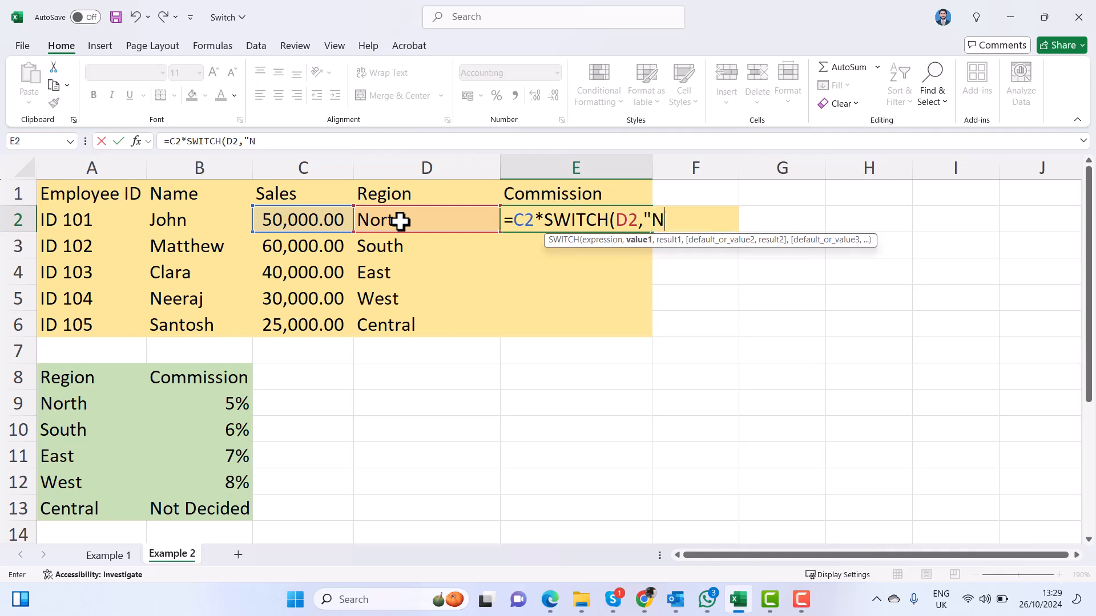
pyautogui.write('orth",5%,')
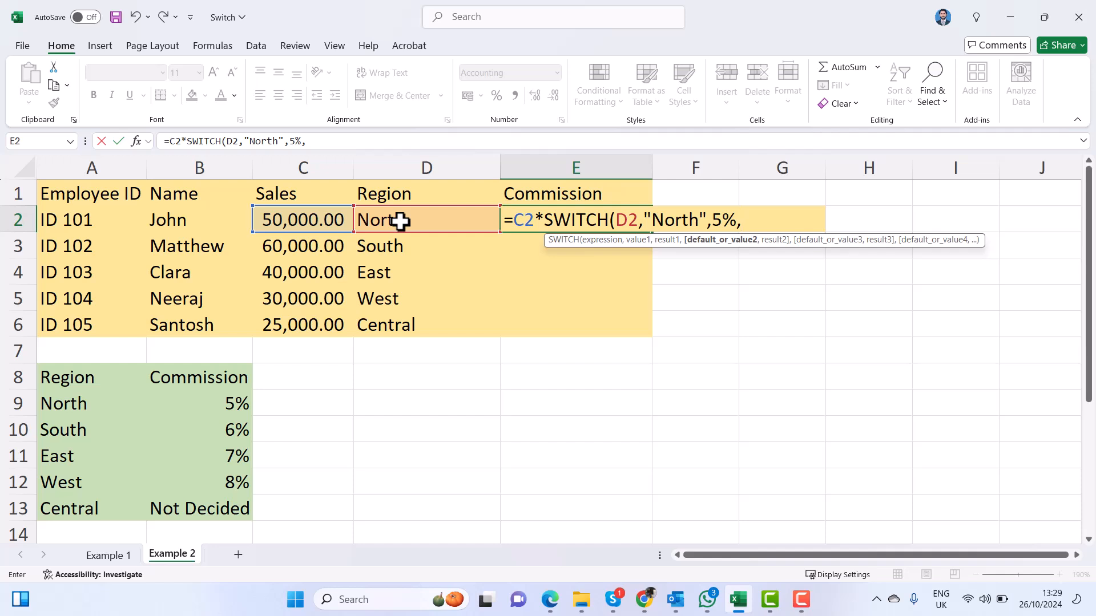
pyautogui.write('"South",6%,')
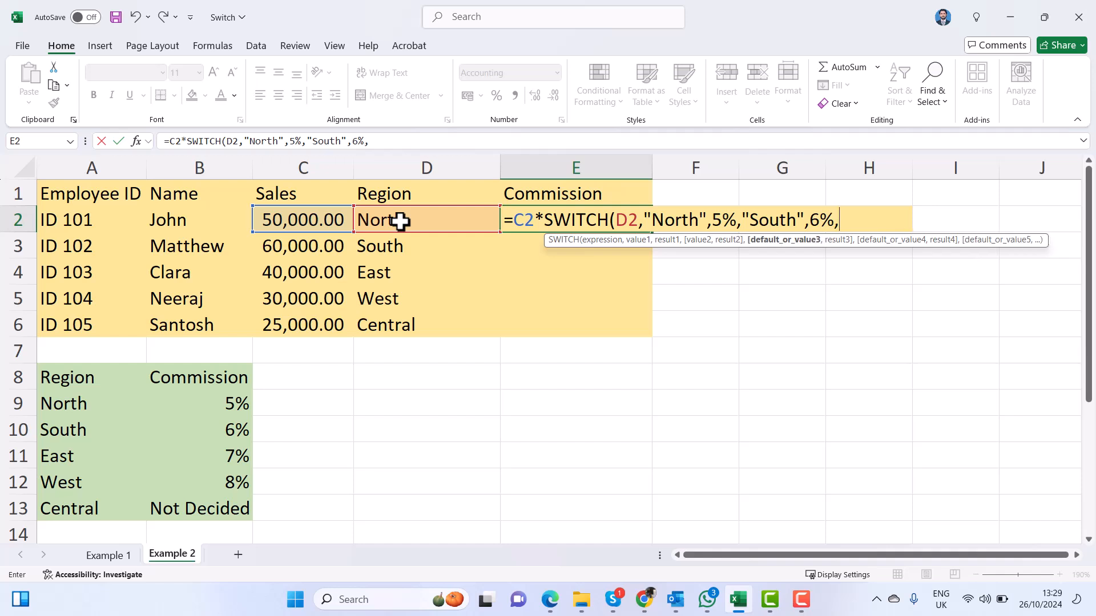
pyautogui.write('"east",')
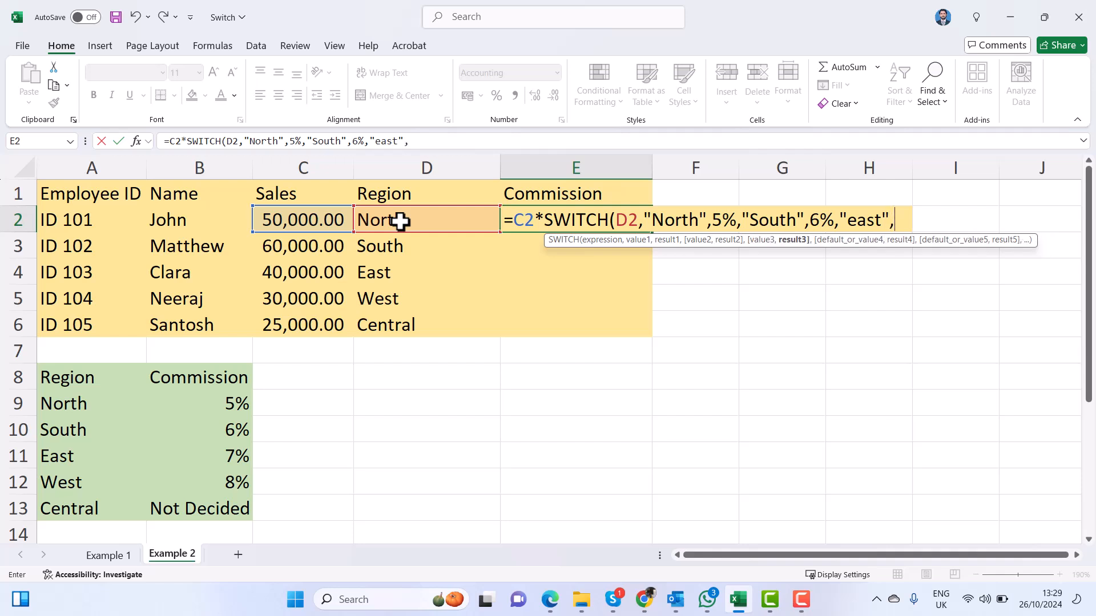
pyautogui.write('7')
pyautogui.write('%,')
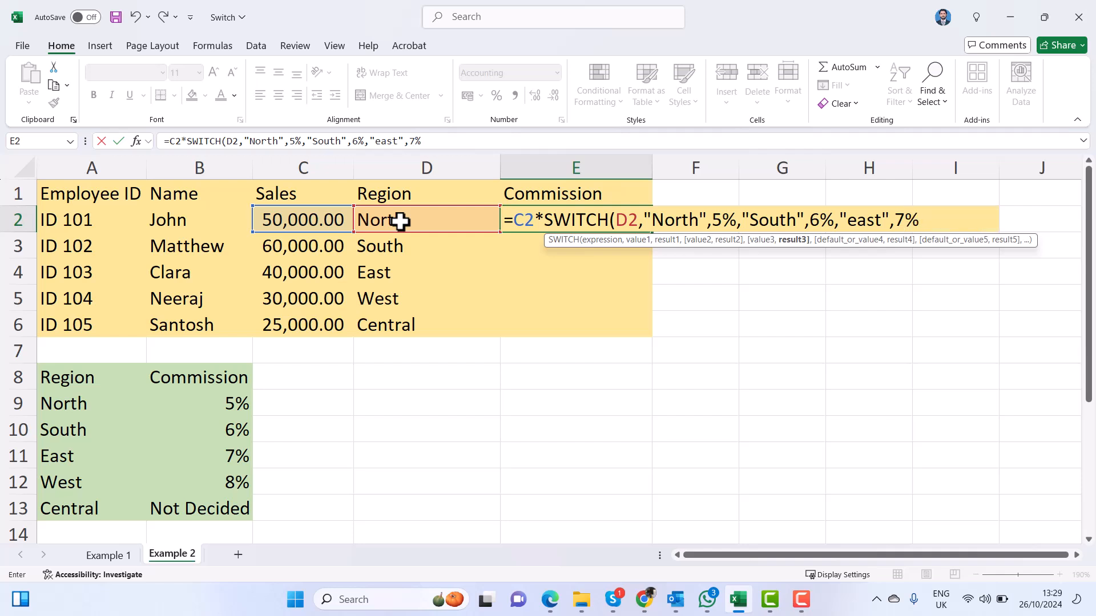
# Complete the E2 formula with the pair "West" and 8% plus a default result of 0, and enter it.
pyautogui.write('"')
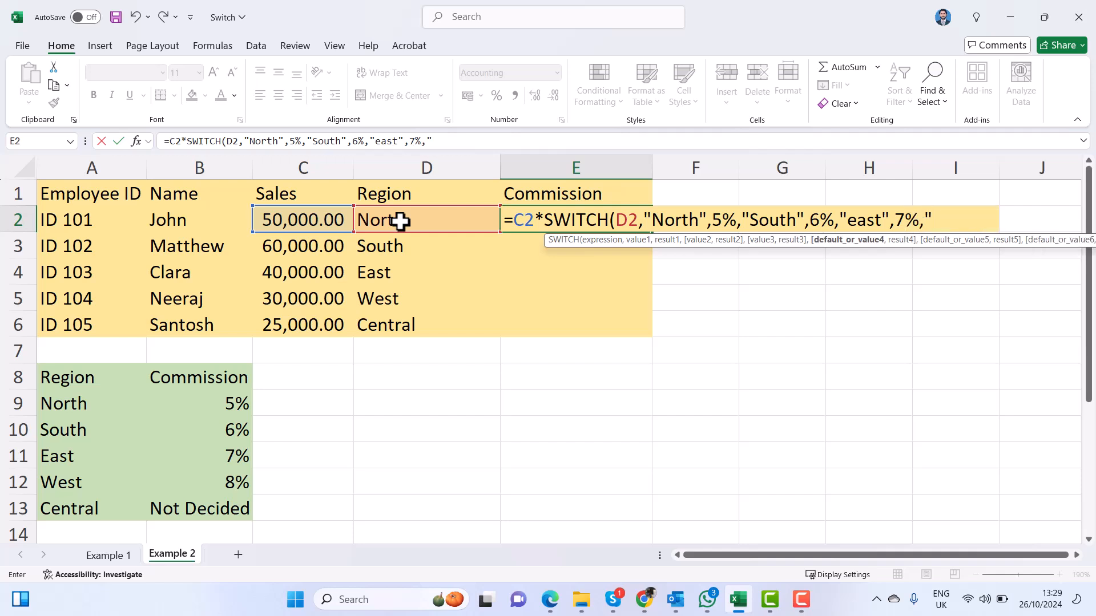
pyautogui.write('West",')
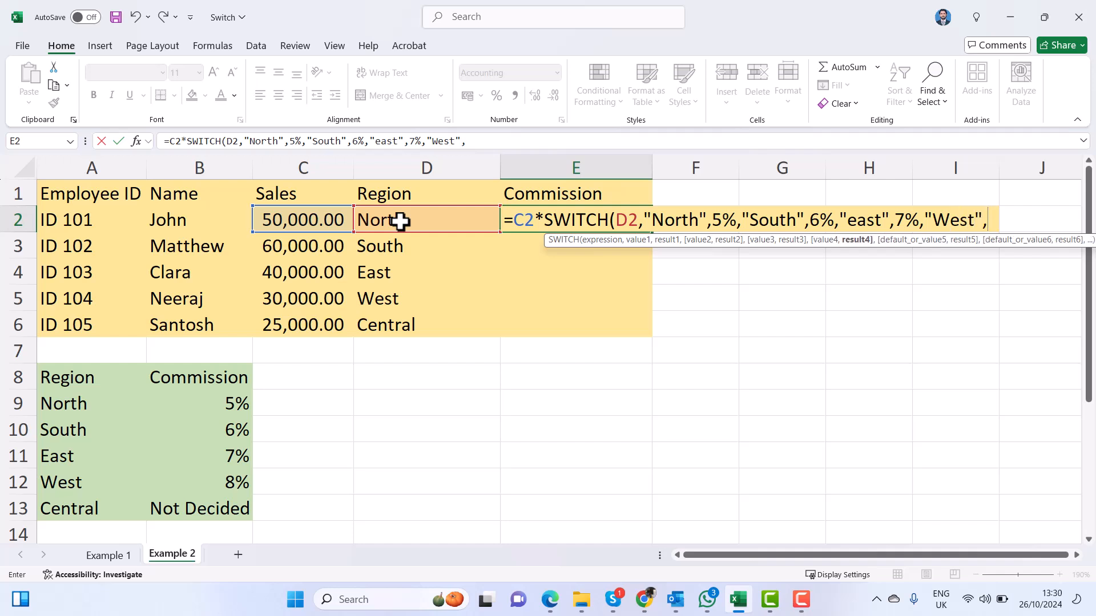
pyautogui.write('8%')
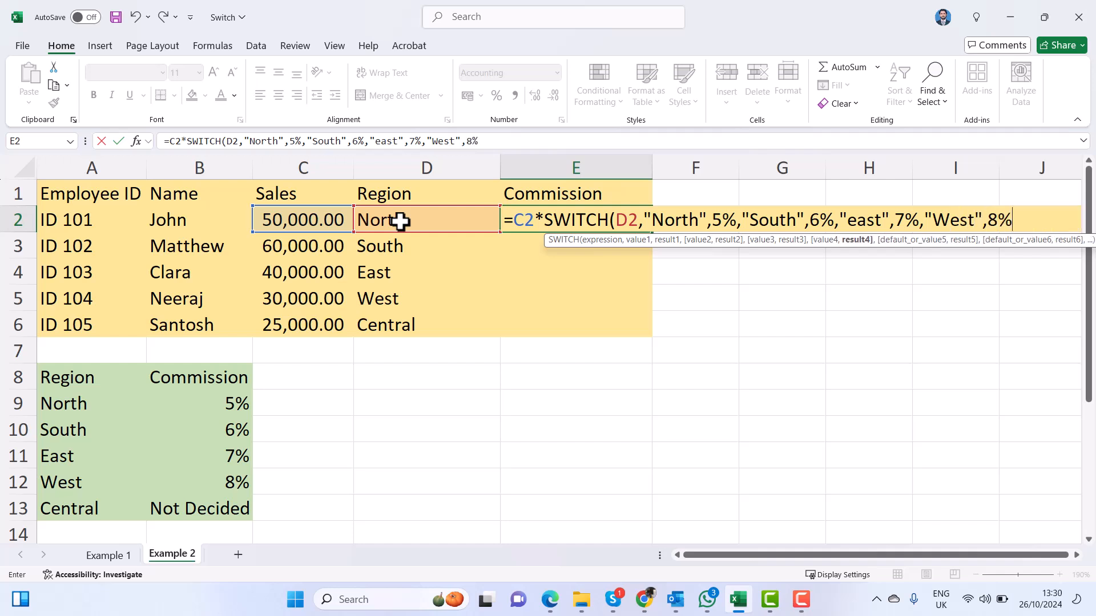
pyautogui.write(',')
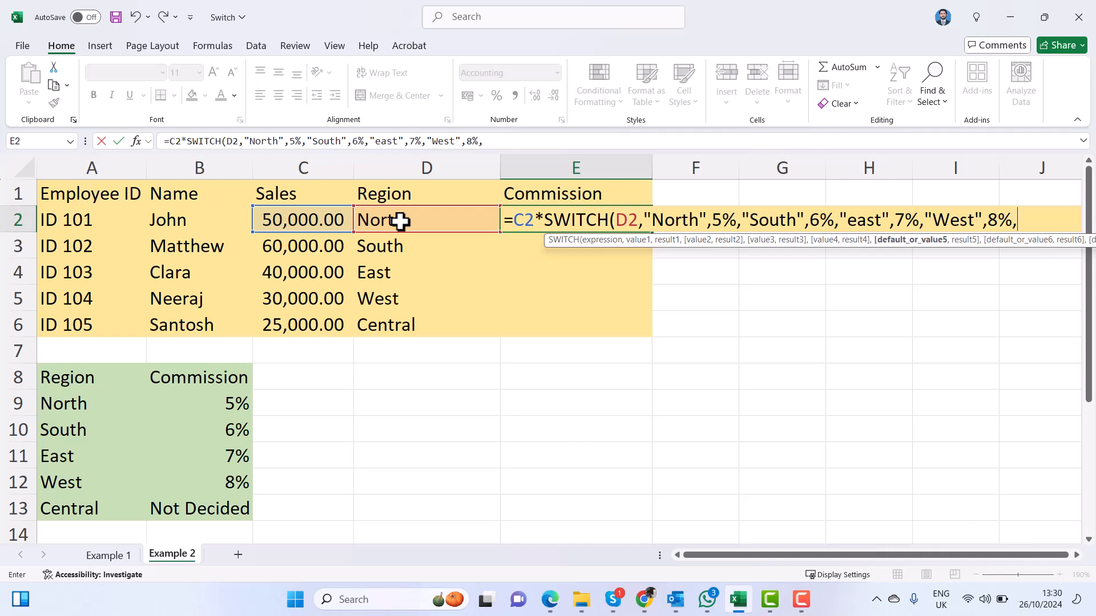
pyautogui.write('0)')
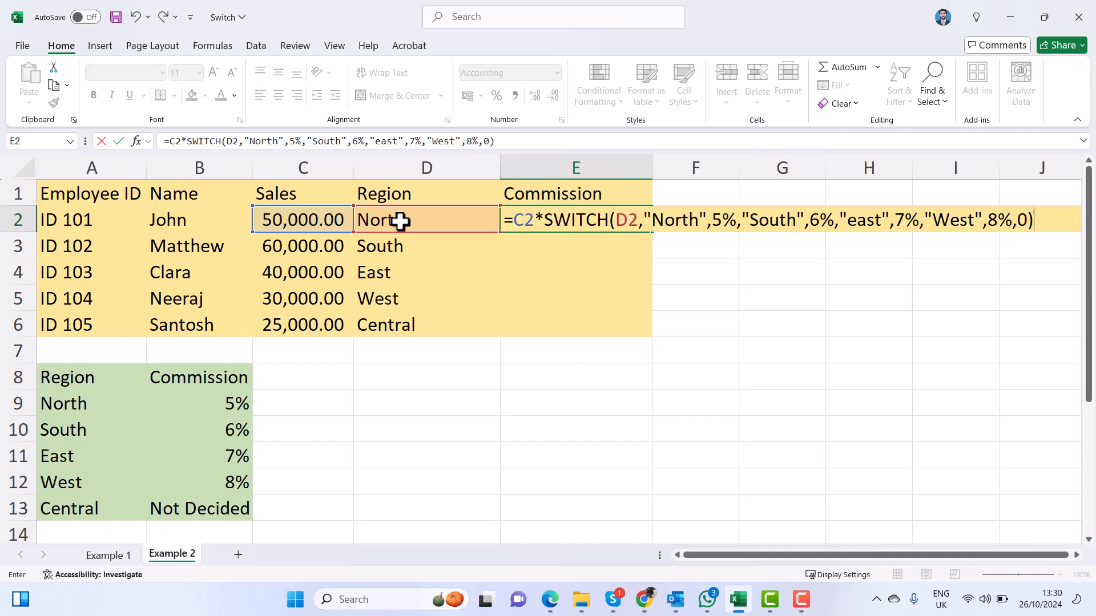
pyautogui.press('Return')
# Copy the commission formula from E2 down through E6 and select the Central region's commission cell.
pyautogui.press('Up')
pyautogui.hotkey('ctrl', 'c')
pyautogui.hotkey('shift', 'Down')
pyautogui.hotkey('shift', 'Down')
pyautogui.hotkey('shift', 'Down')
pyautogui.hotkey('shift', 'Down')
pyautogui.hotkey('shift', 'Down')
pyautogui.hotkey('shift', 'Up')
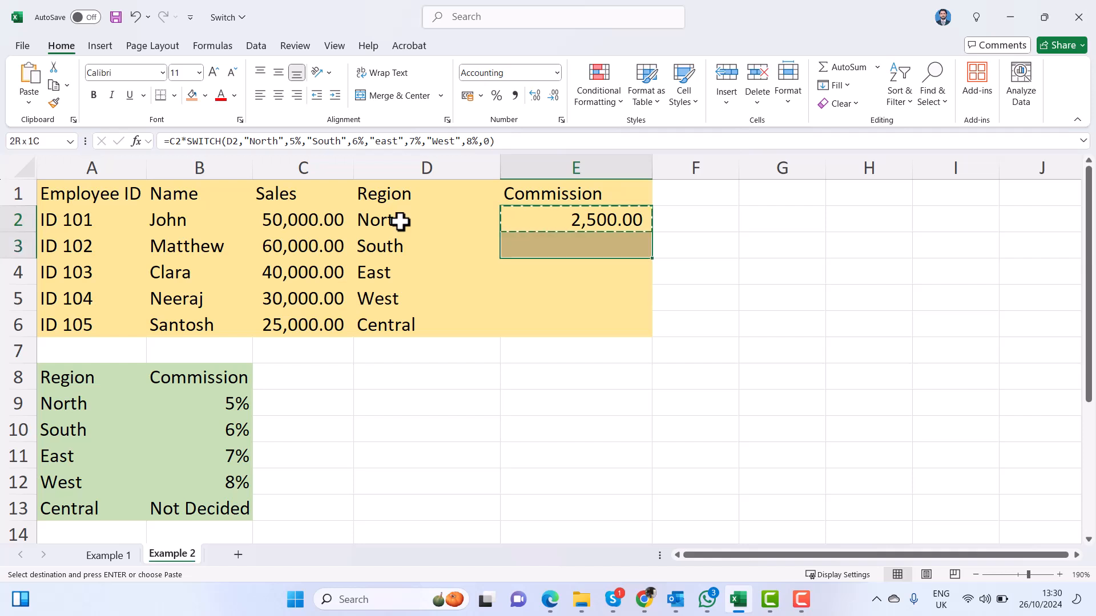
pyautogui.hotkey('ctrl', 'v')
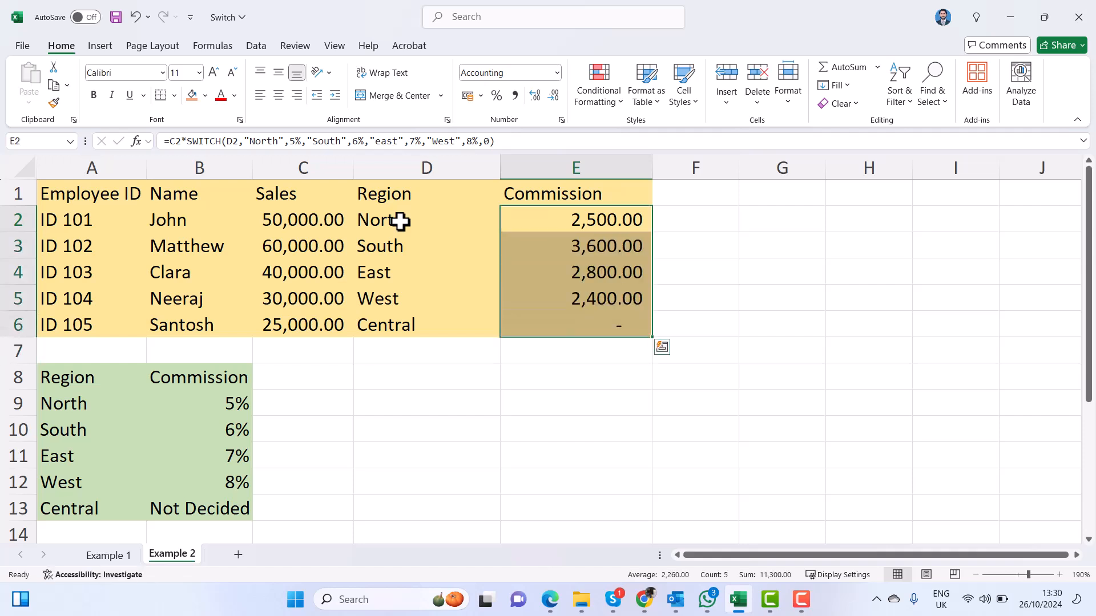
pyautogui.click(604, 326)
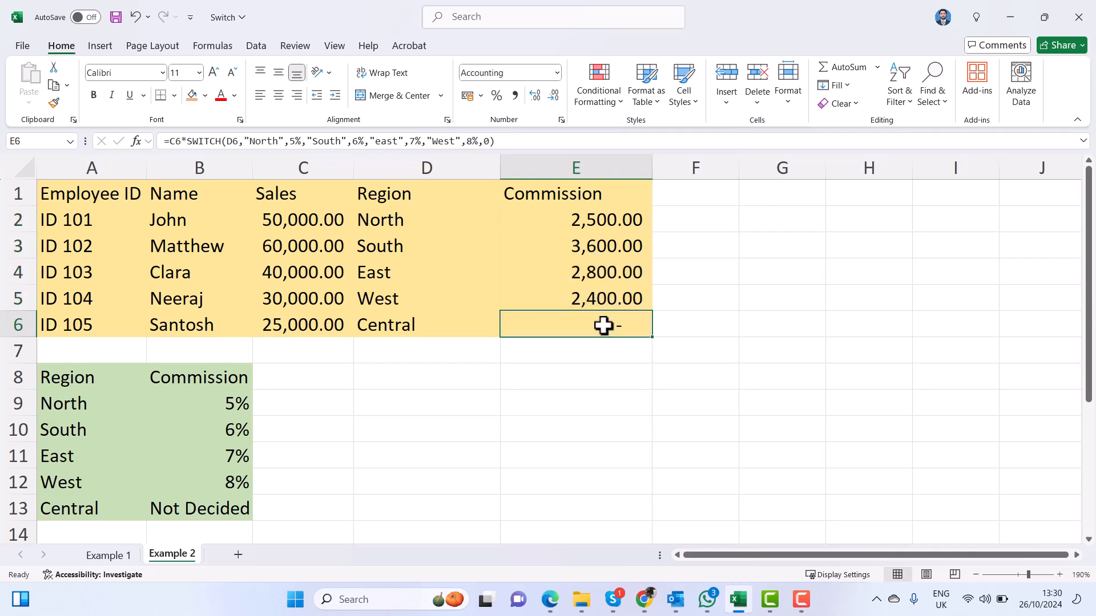